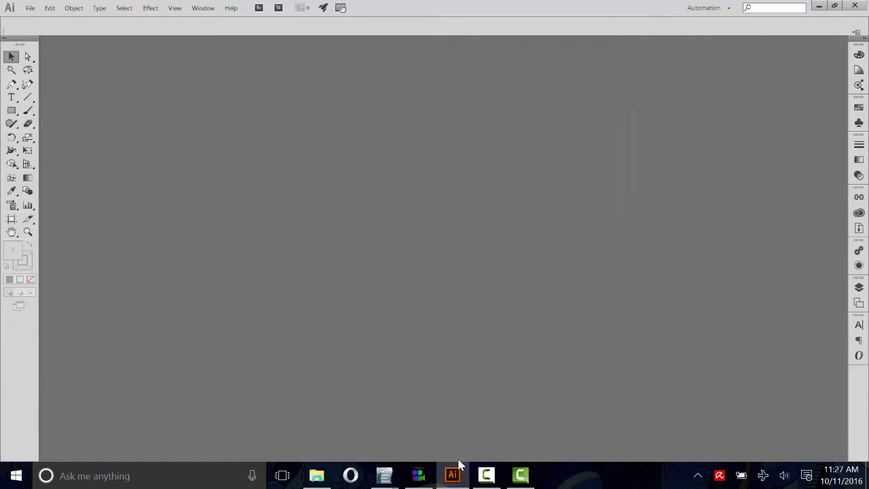
Step: Open Mandala Pattern Template (v2.5).ait from the Mandala Pattern Creator (v2.5) folder
left_click(30, 8)
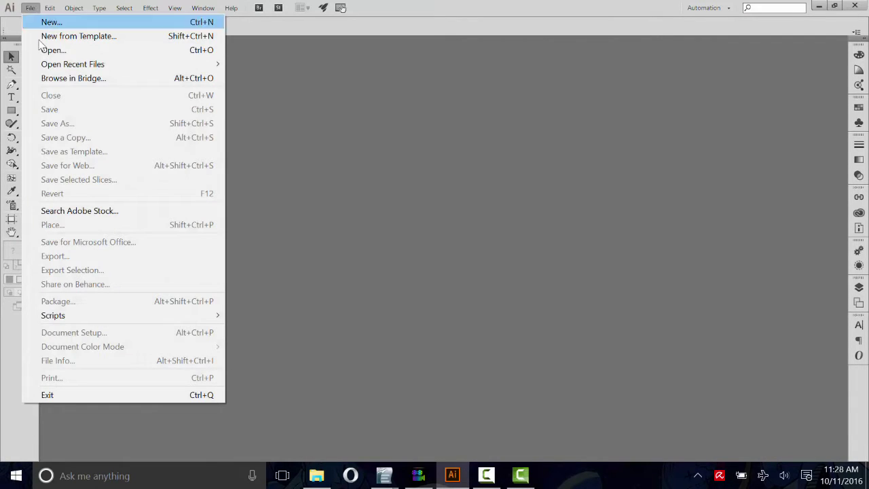
left_click(51, 51)
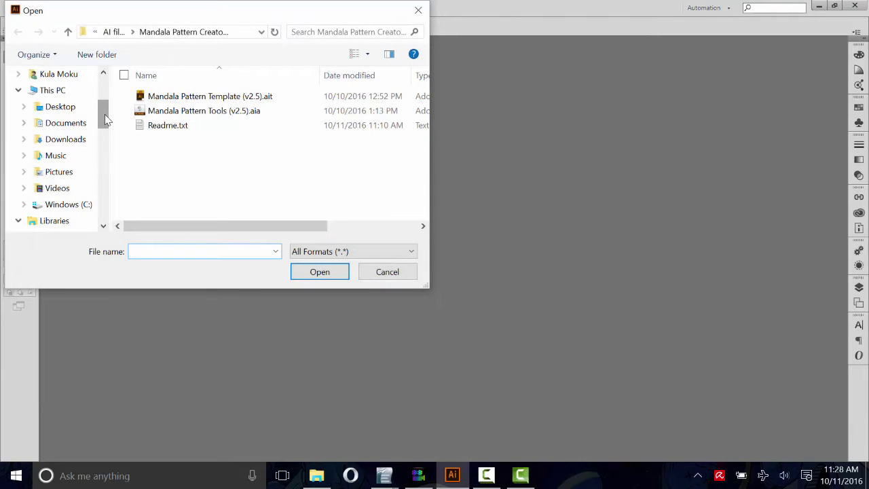
scroll(100, 90, "up", 3)
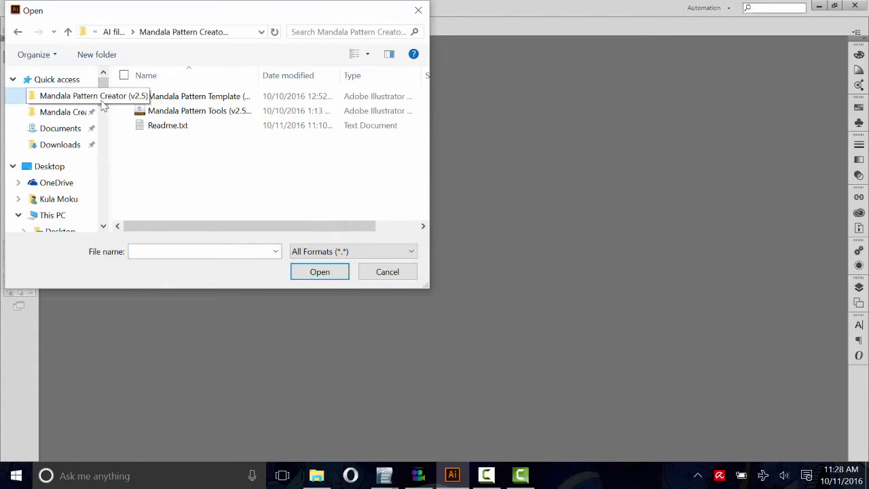
left_click(63, 96)
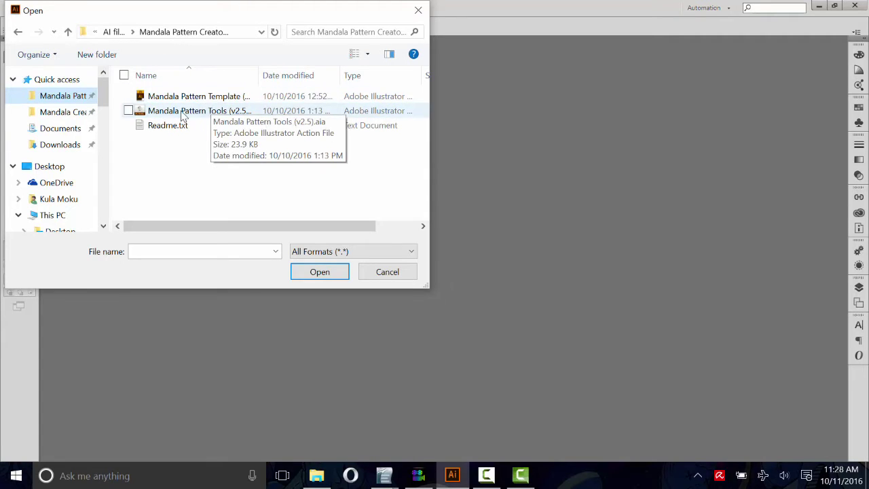
left_click(221, 97)
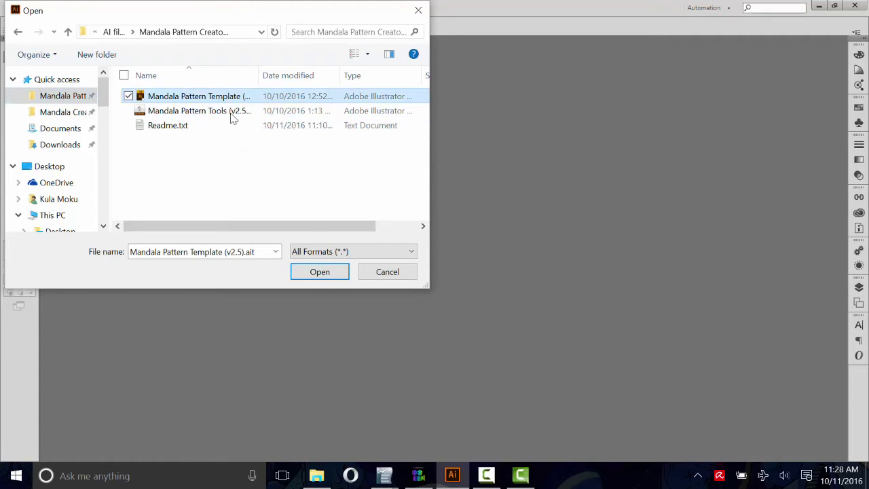
left_click(319, 272)
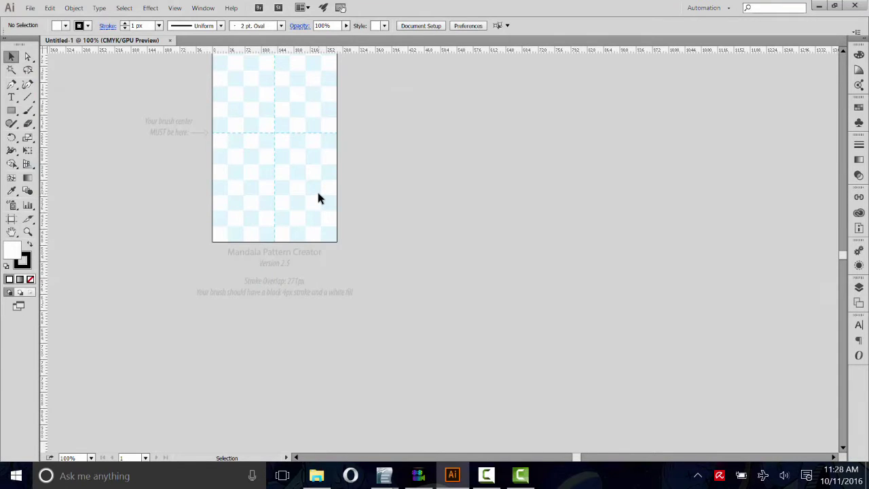
Step: Fit the artboard in the window and clear all existing actions from the Actions panel
key("ctrl+0")
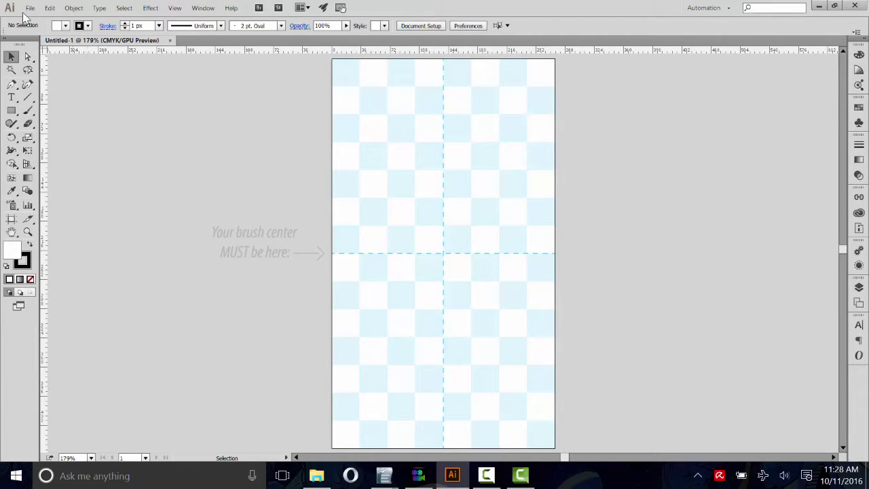
left_click(202, 8)
left_click(261, 137)
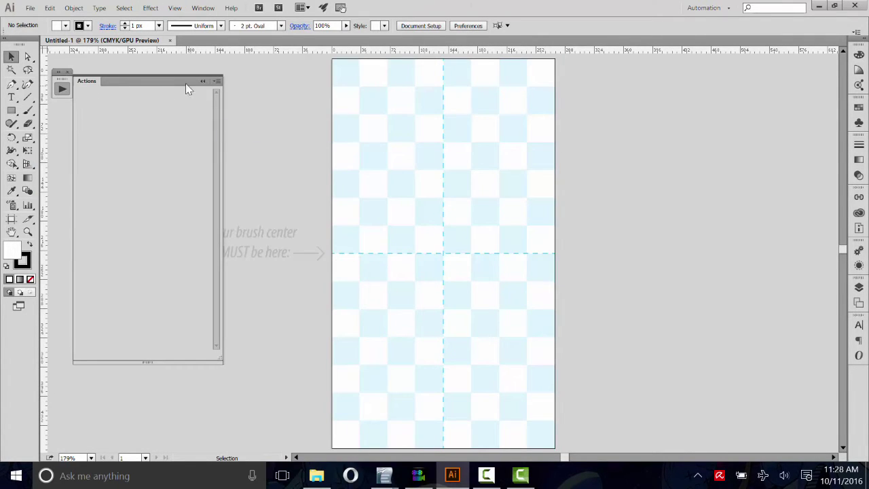
left_click(217, 81)
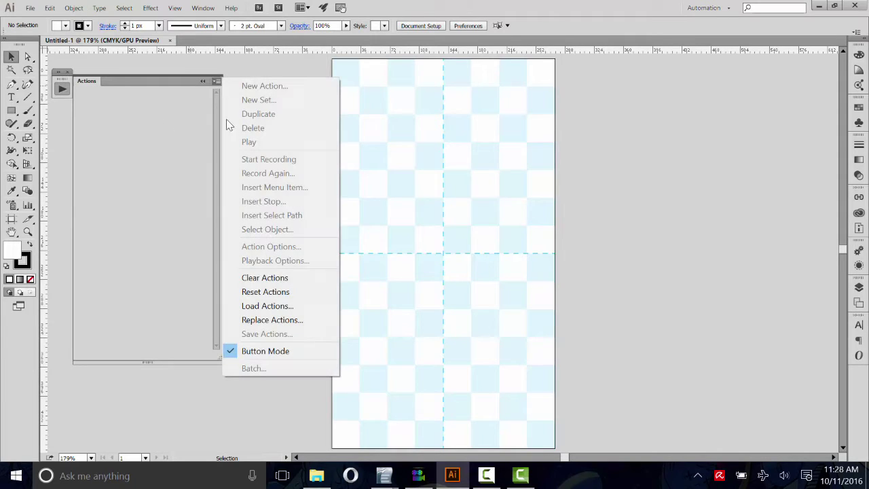
left_click(259, 279)
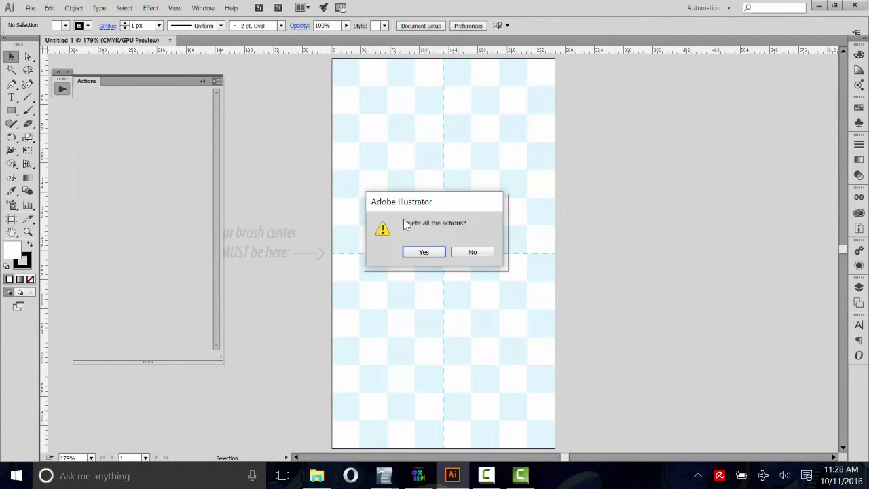
left_click(469, 252)
Step: Load the Mandala Pattern Tools (v2.5) action set from the Mandala Pattern Creator folder
left_click(218, 81)
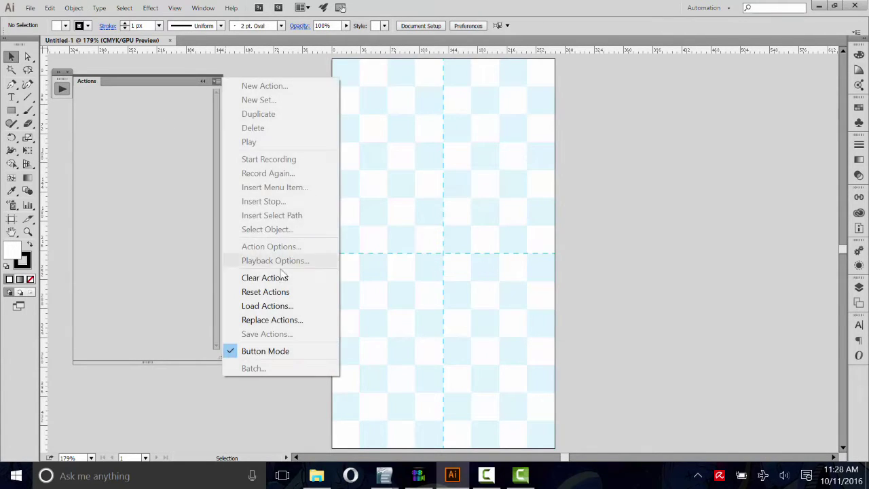
left_click(265, 307)
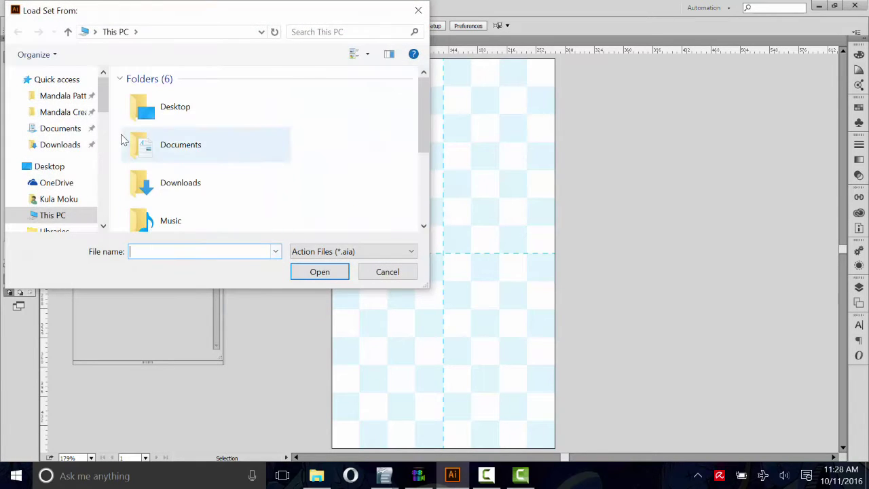
left_click(69, 100)
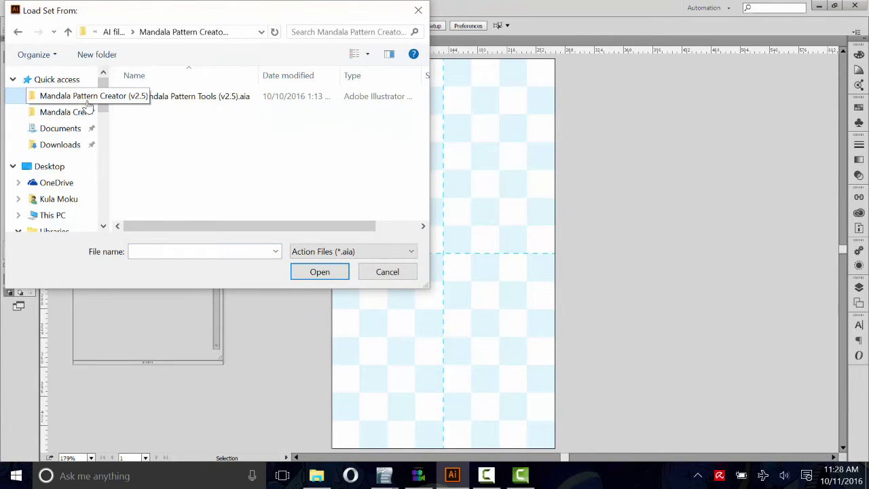
left_click(194, 101)
left_click(321, 274)
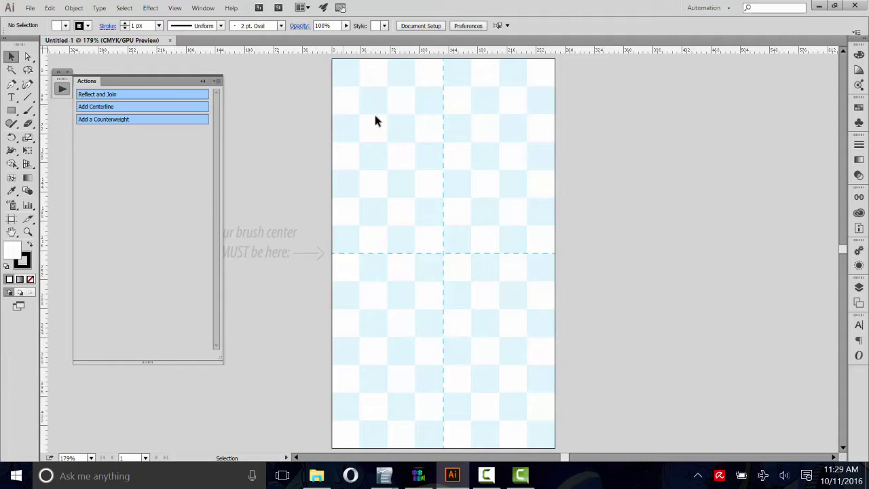
Step: Open Mandala Creator Pro (v7.00).ait as a second document, fit it, then return to Untitled-1
left_click(30, 7)
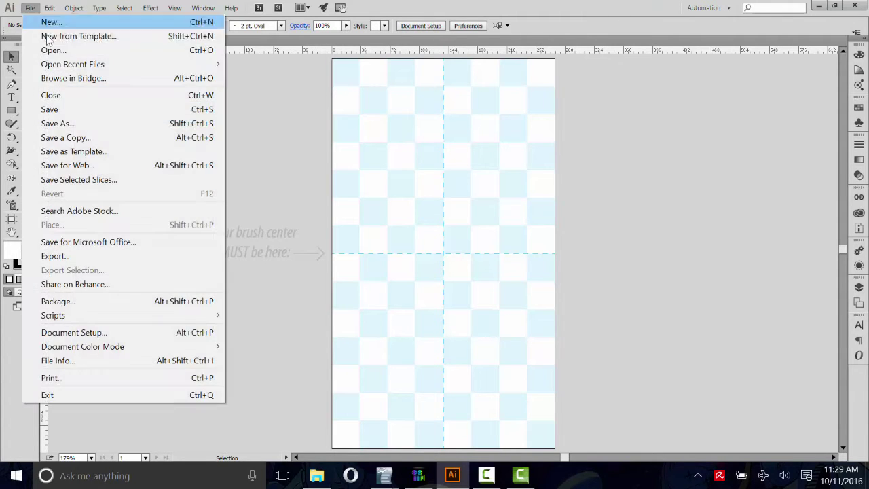
left_click(51, 51)
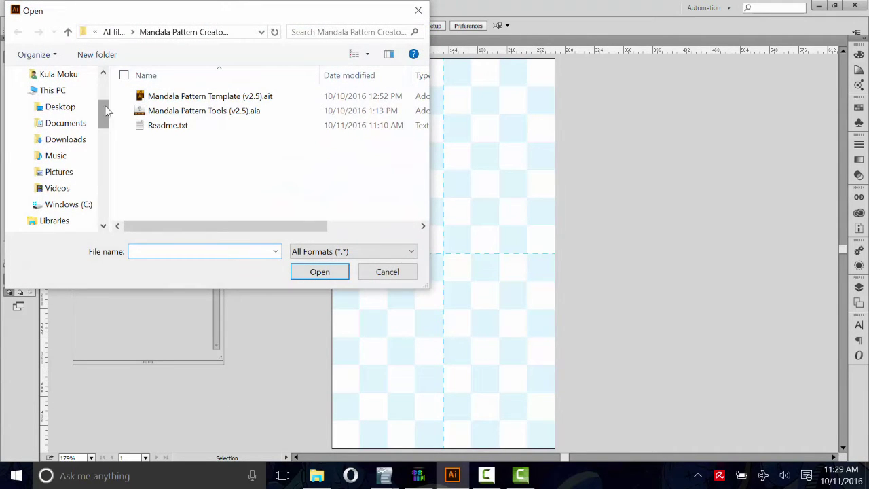
scroll(99, 85, "up", 3)
left_click(68, 112)
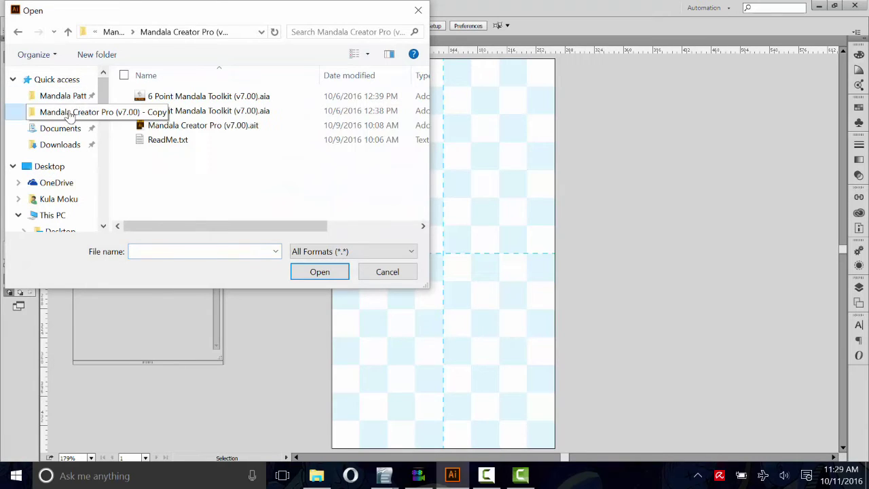
left_click(191, 127)
left_click(320, 272)
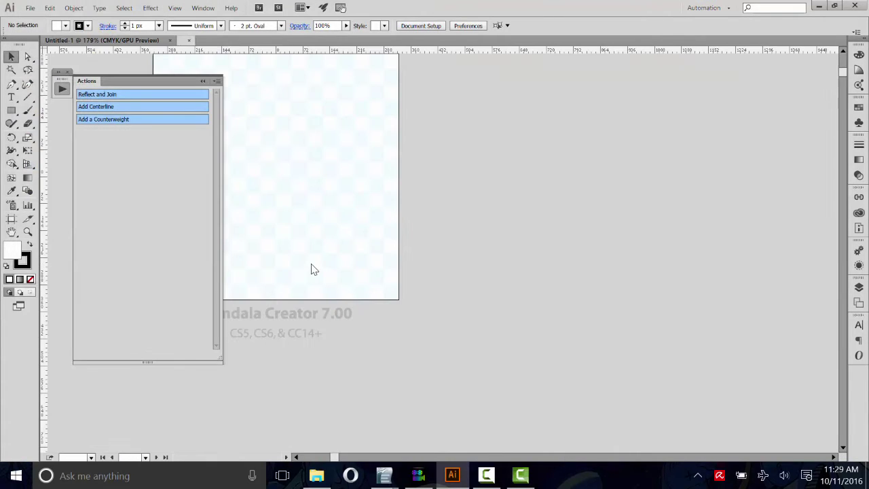
key("ctrl+0")
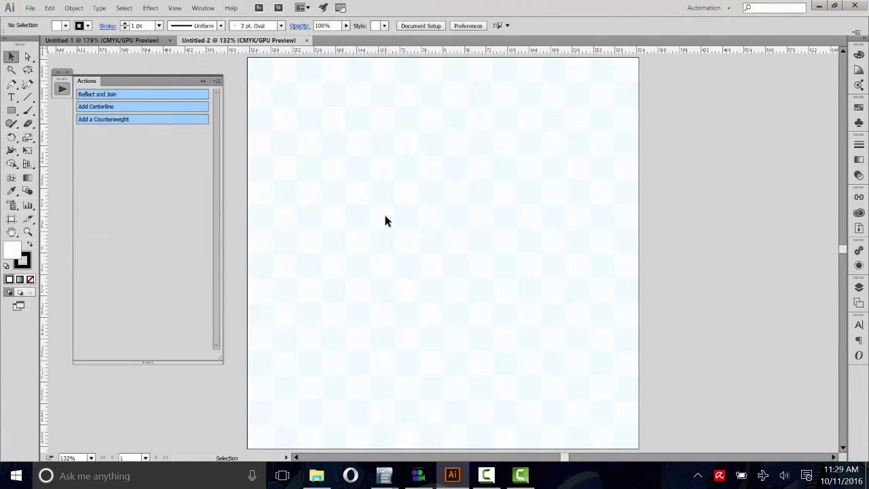
left_click(117, 42)
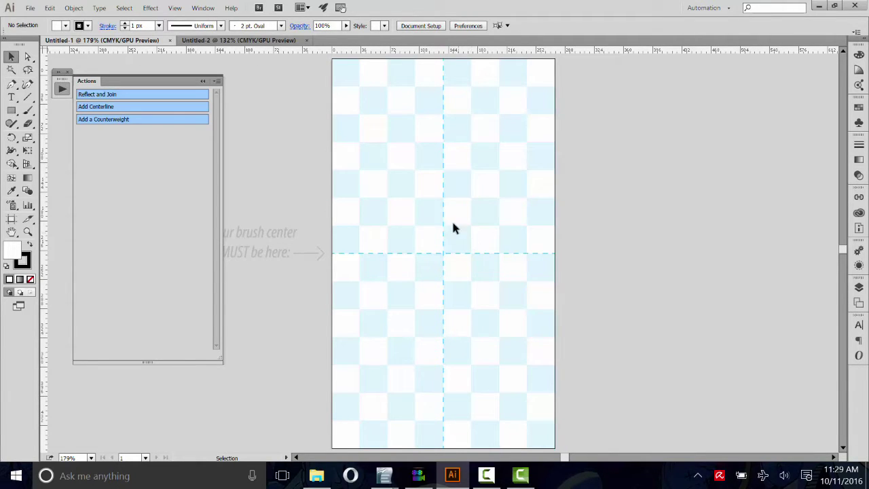
Step: Check the Preview Bounds setting in General preferences and confirm with OK
left_click(30, 8)
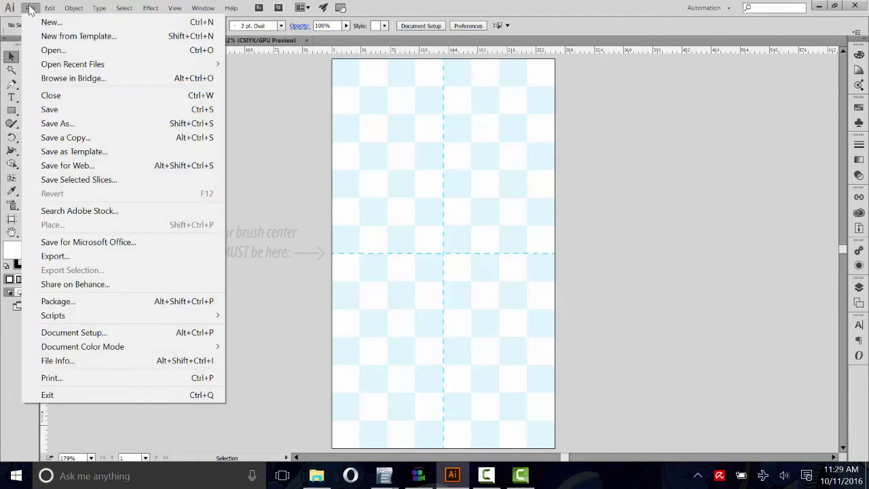
mouse_move(48, 10)
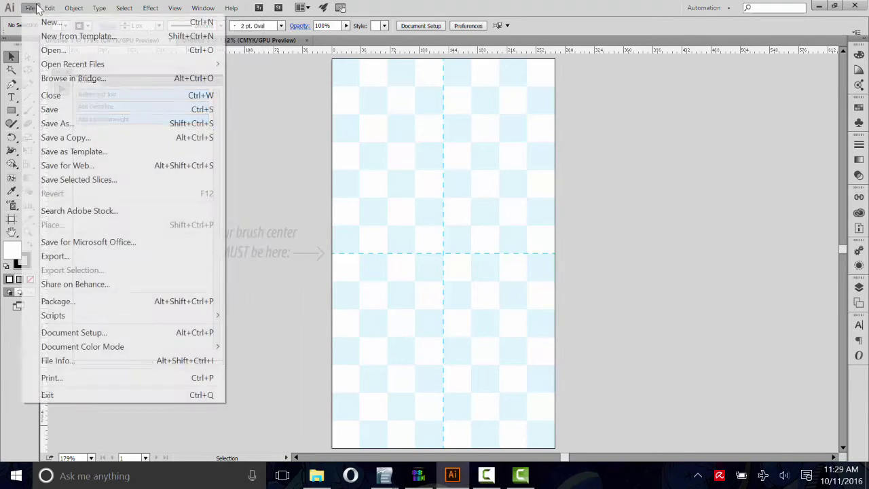
mouse_move(107, 404)
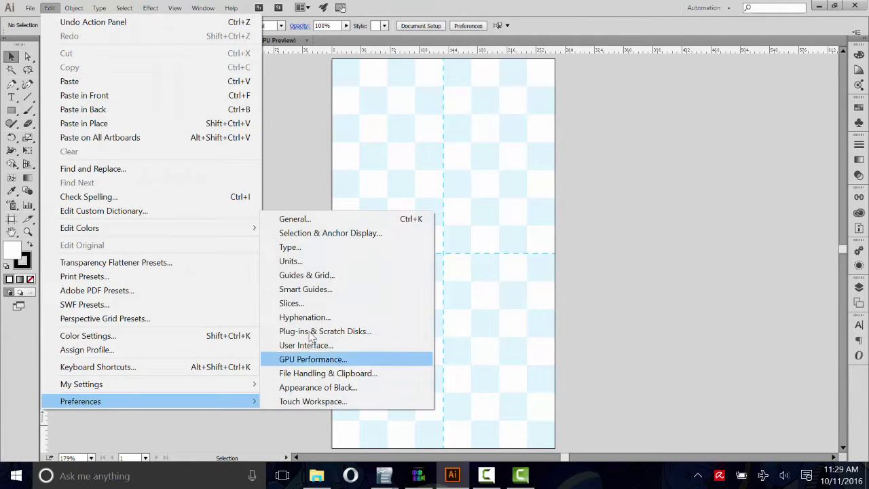
left_click(288, 219)
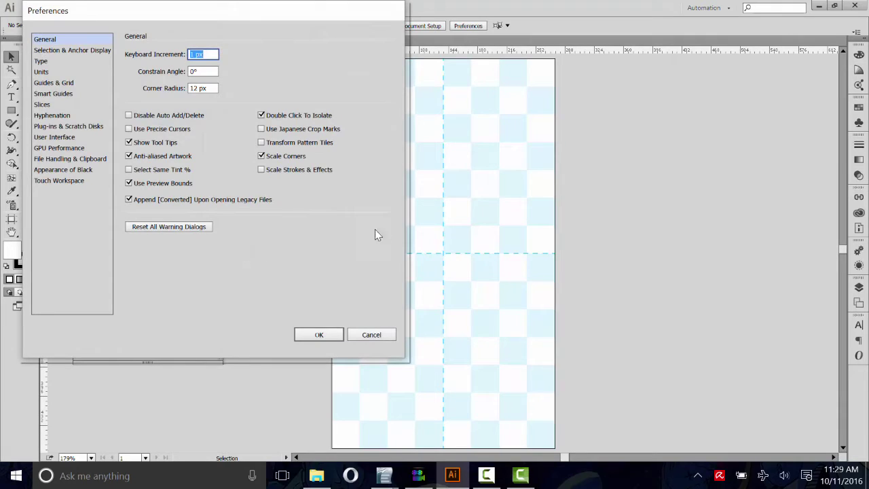
left_click(131, 184)
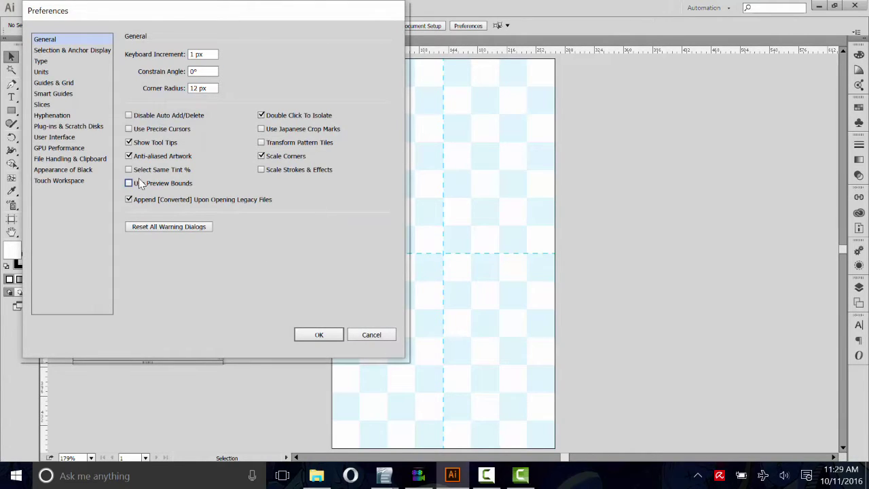
left_click(129, 184)
left_click(318, 335)
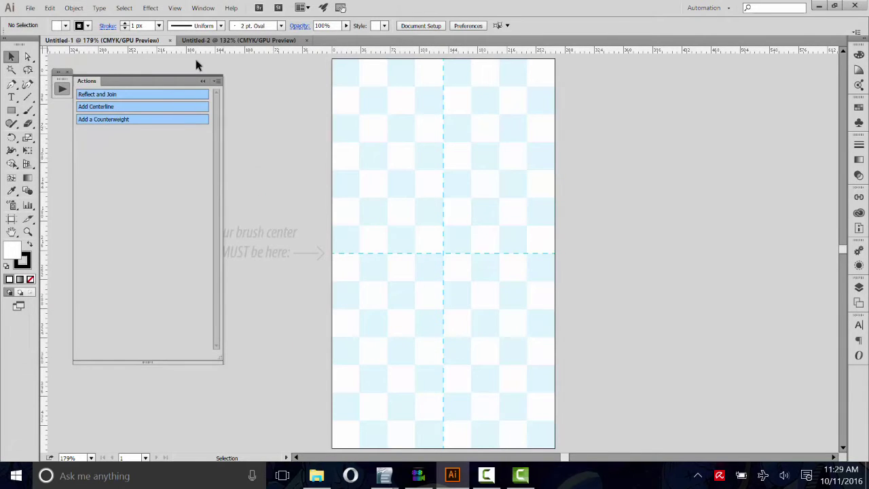
Step: Set the Align panel to align objects relative to the artboard
left_click(203, 7)
left_click(246, 141)
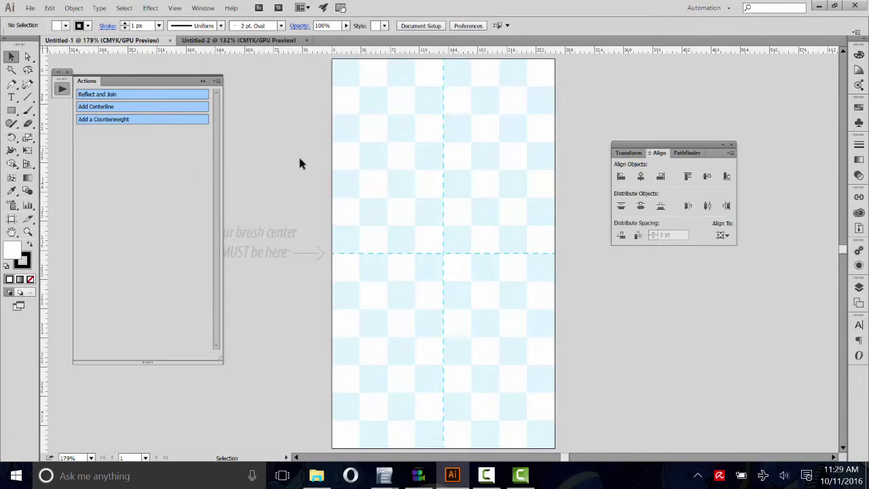
left_click(731, 155)
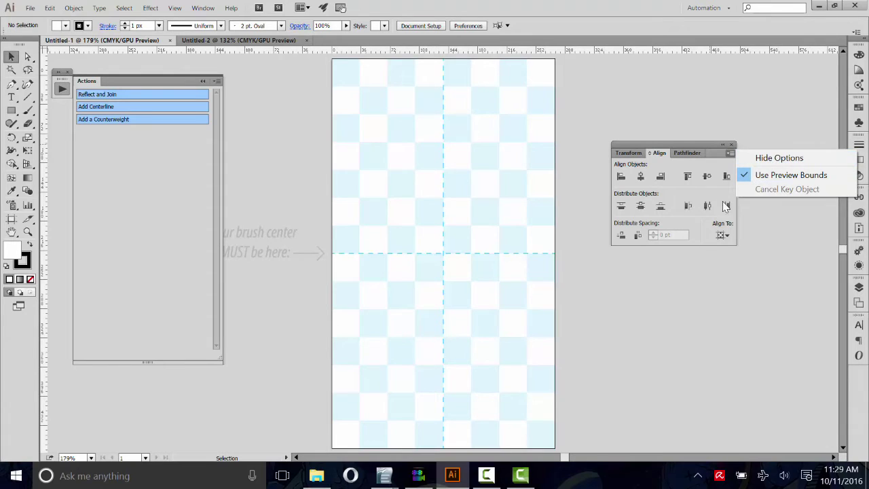
left_click(724, 236)
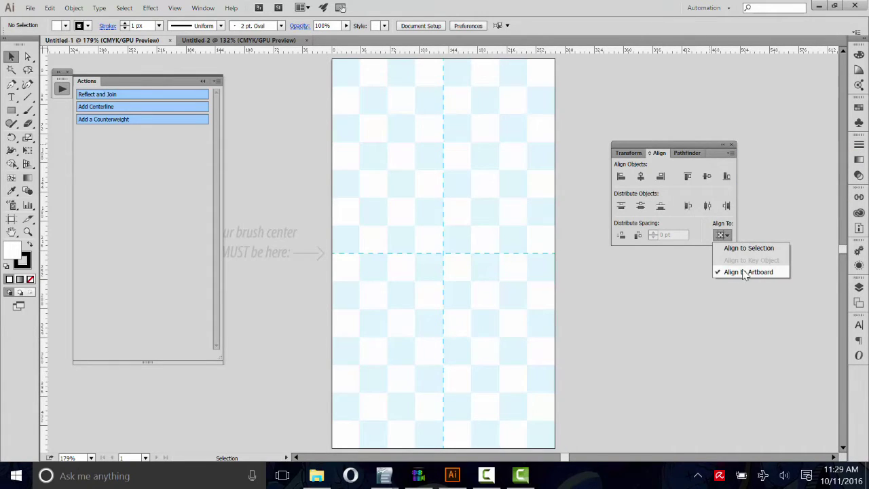
left_click(746, 272)
left_click(722, 236)
left_click(740, 247)
left_click(724, 236)
left_click(746, 272)
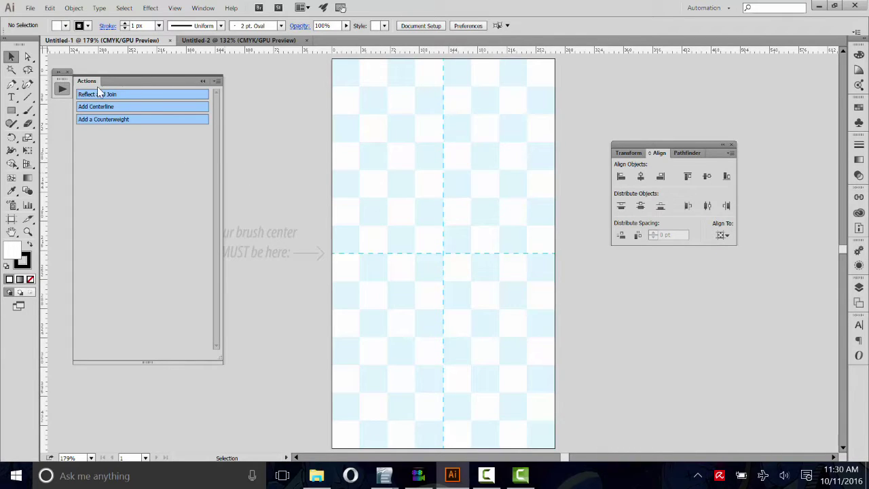
left_click(13, 125)
Step: Make Working Layer the active drawing layer in the Layers panel
left_click(59, 136)
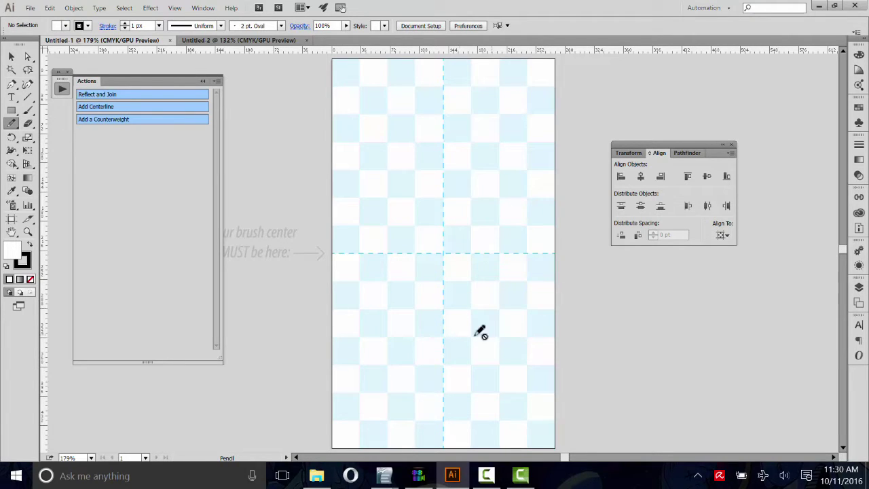
left_click(12, 57)
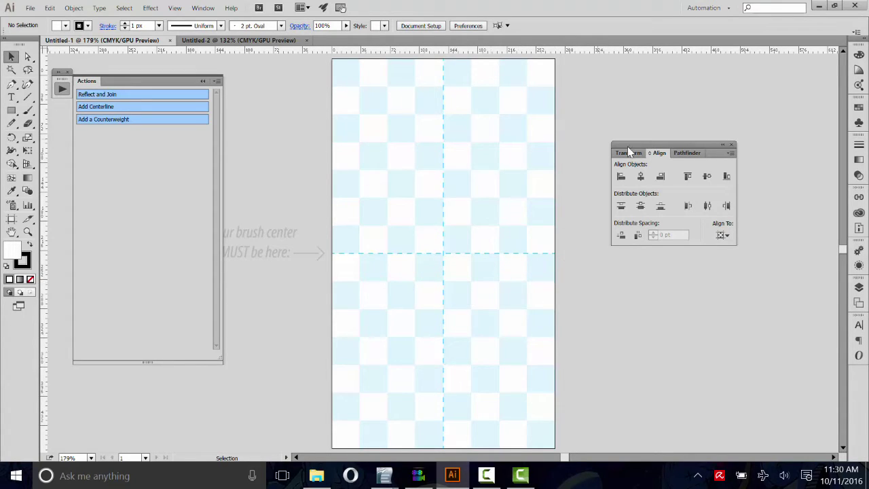
left_click(859, 287)
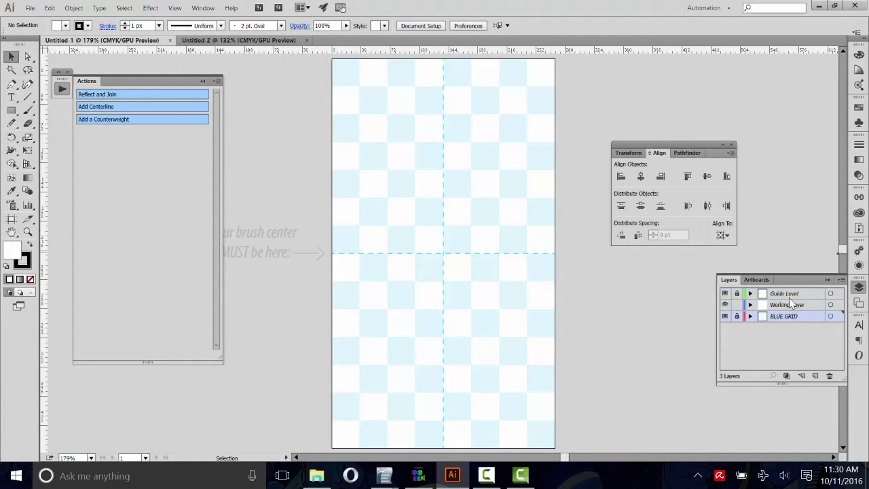
left_click(791, 303)
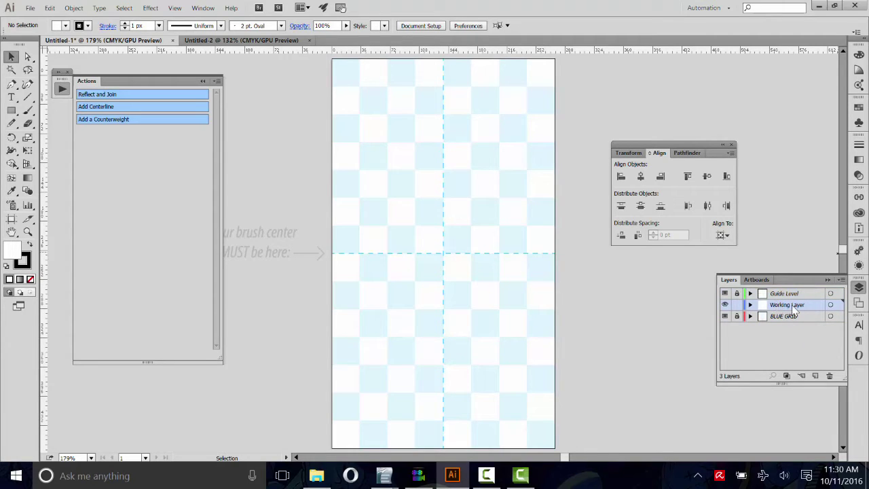
Step: Draw a test pencil curve, mirror it into a leaf with Reflect and Join, then delete it
left_click(11, 123)
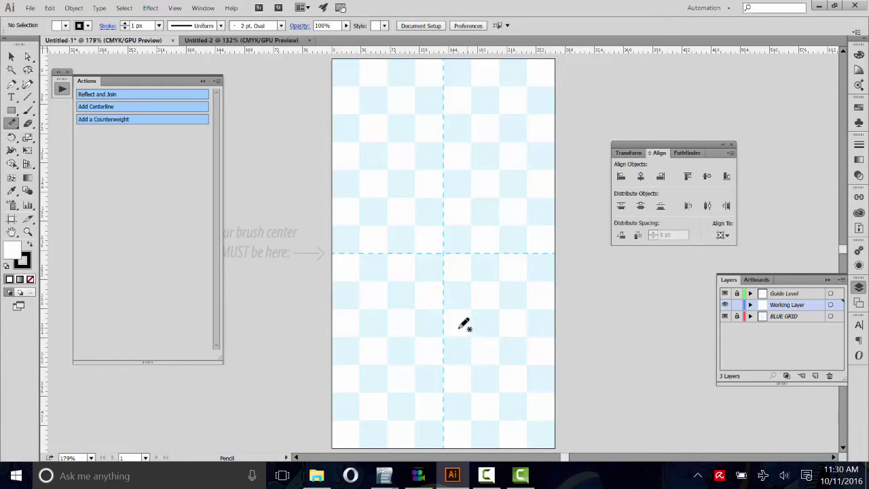
mouse_move(464, 326)
left_mouse_down()
mouse_move(408, 287)
mouse_move(414, 237)
mouse_move(477, 210)
left_mouse_up()
key("v")
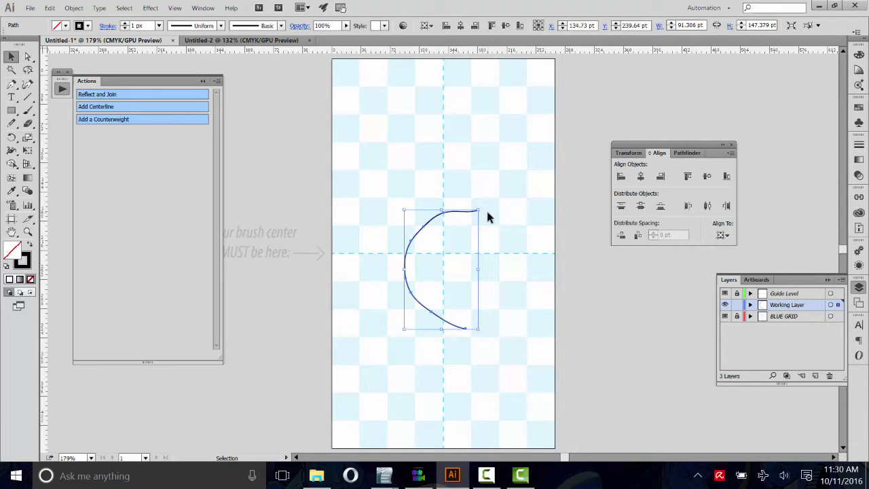
mouse_move(404, 269)
left_mouse_down()
mouse_move(317, 263)
mouse_move(389, 269)
left_mouse_up()
left_click(508, 379)
left_click(421, 313)
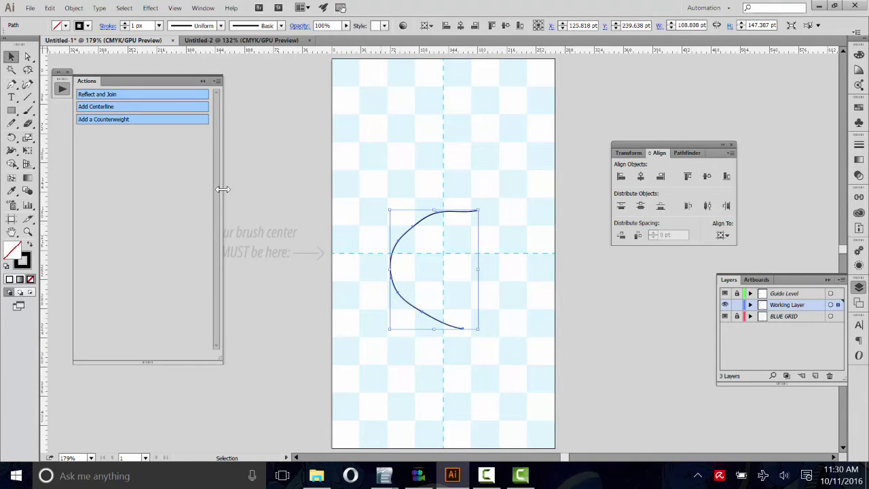
left_click(97, 95)
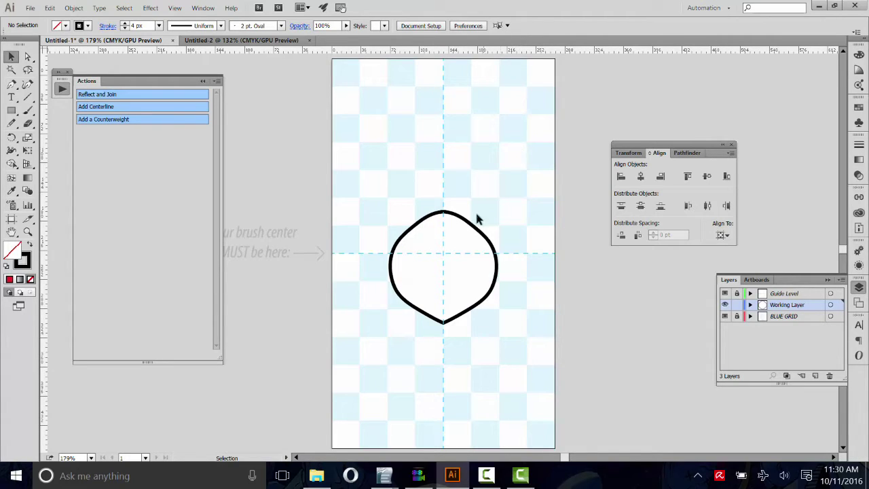
left_click(462, 237)
key("Delete")
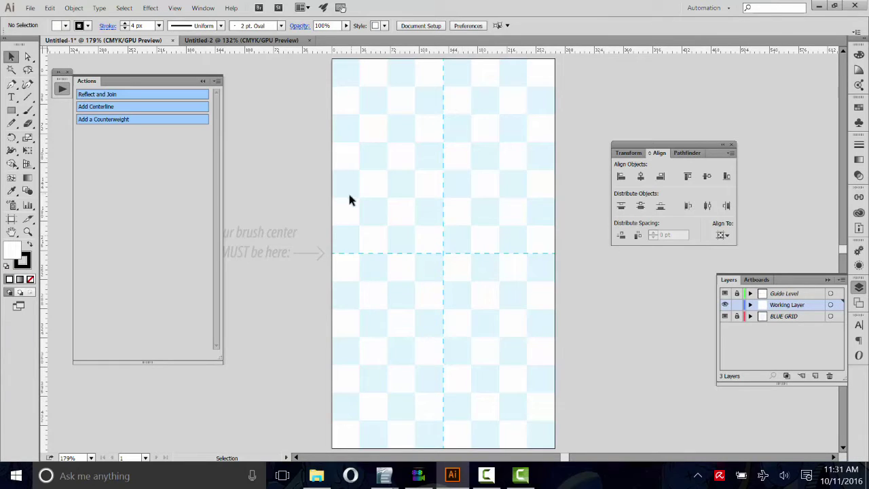
Step: Pencil a scalloped curve left of the centre guide and reshape its left side and bottom with Warp
left_click(12, 124)
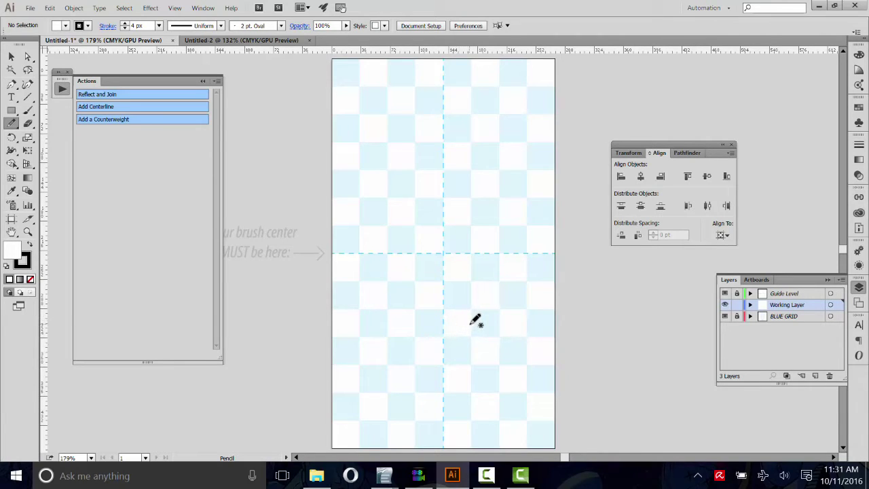
mouse_move(469, 324)
left_mouse_down()
mouse_move(445, 329)
mouse_move(415, 316)
mouse_move(407, 300)
mouse_move(368, 292)
mouse_move(350, 264)
mouse_move(364, 179)
mouse_move(377, 172)
mouse_move(433, 184)
mouse_move(451, 158)
left_mouse_up()
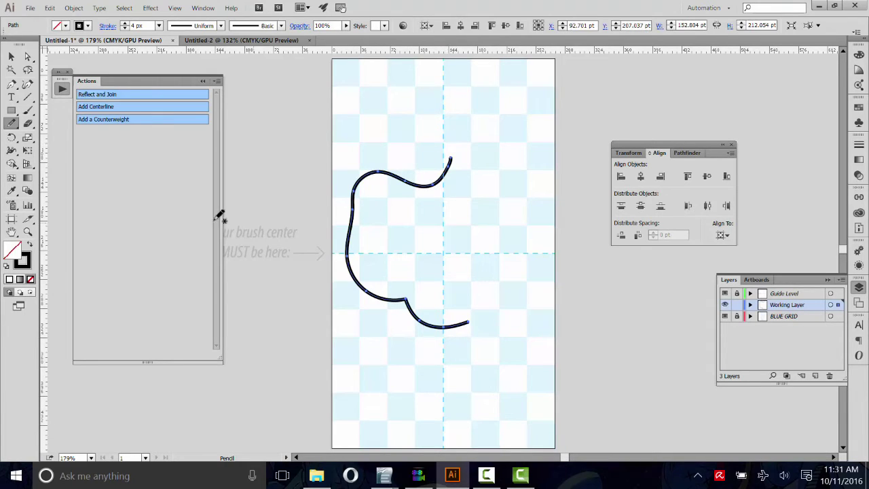
left_click_drag(15, 153, 44, 165)
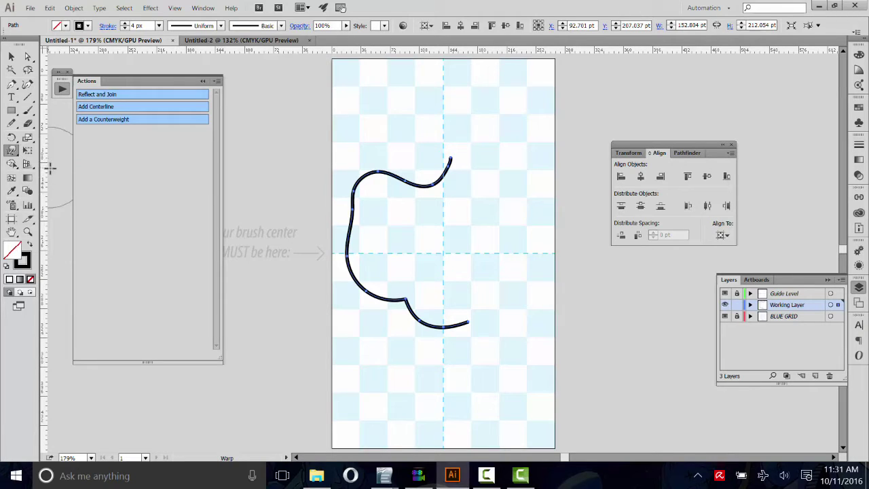
left_click_drag(375, 273, 444, 310)
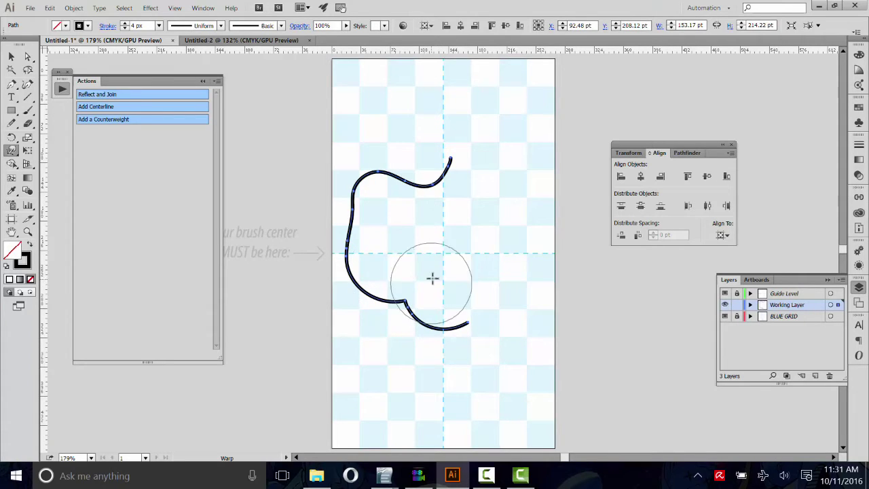
mouse_move(341, 227)
left_mouse_down()
mouse_move(351, 220)
mouse_move(338, 178)
left_mouse_up()
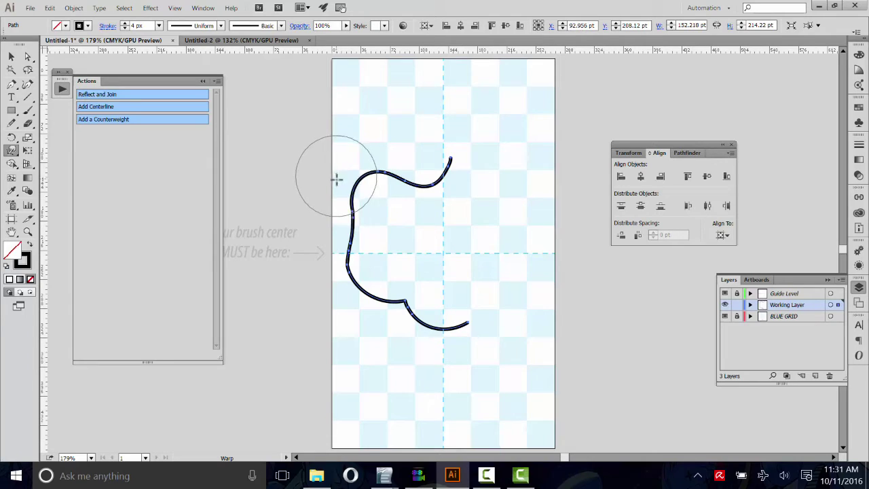
left_click_drag(360, 223, 365, 221)
key("v")
left_click(386, 147)
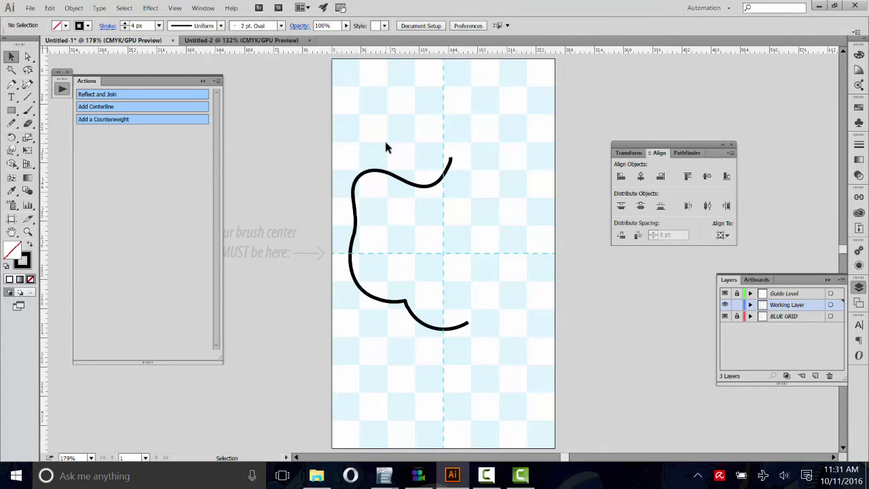
Step: Mirror the curve into a closed frame with Reflect and Join and add a centerline
key("ctrl+a")
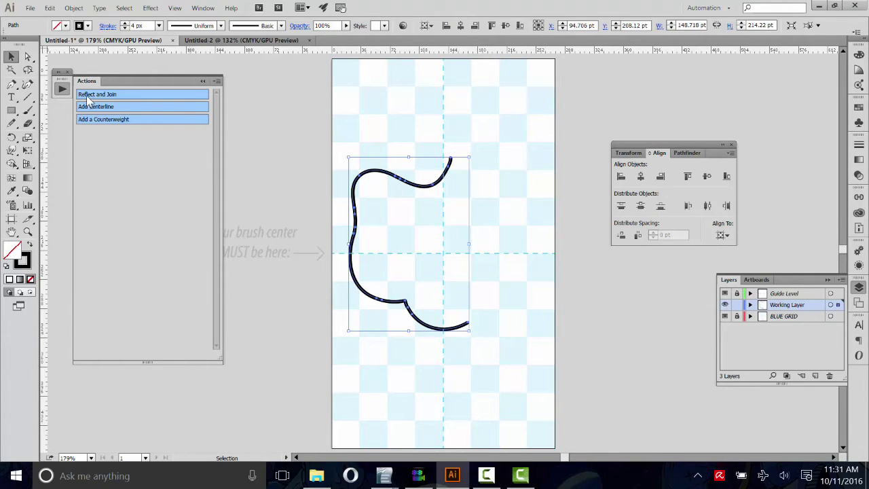
left_click(94, 96)
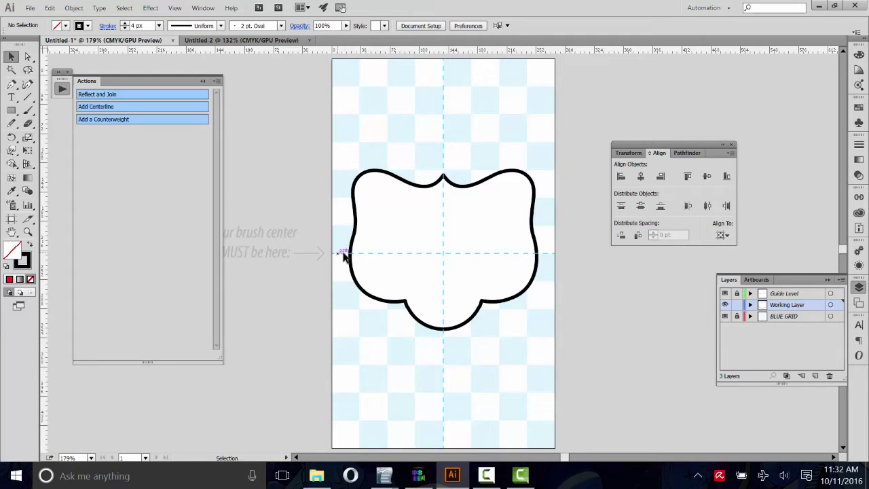
left_click(95, 111)
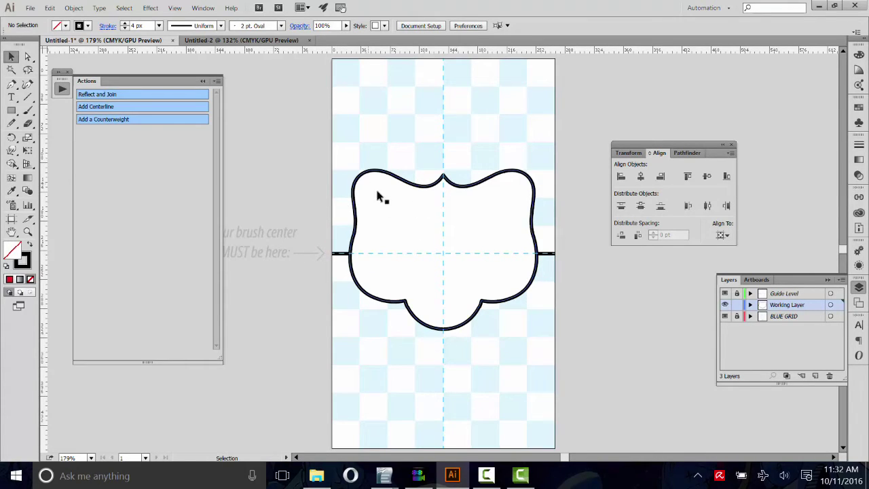
Step: Stretch the frame to the artboard edges, 276.016 pt wide, and centre it
left_click(379, 221)
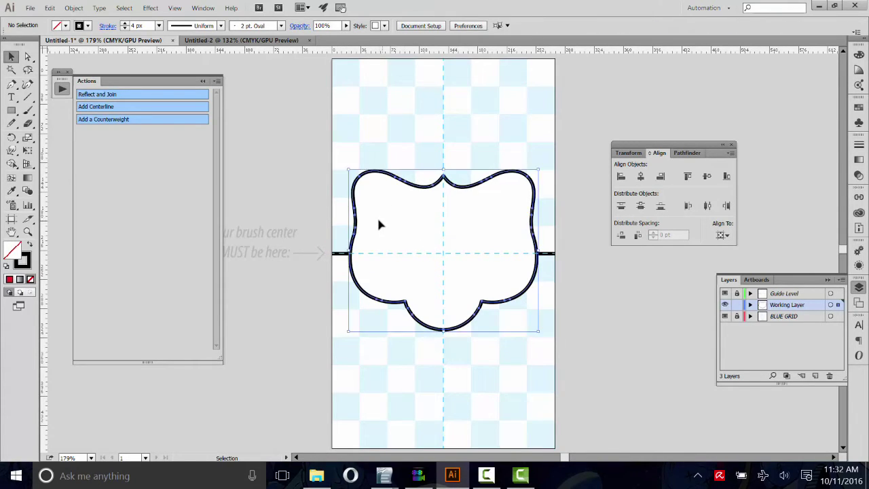
left_click_drag(349, 252, 334, 250)
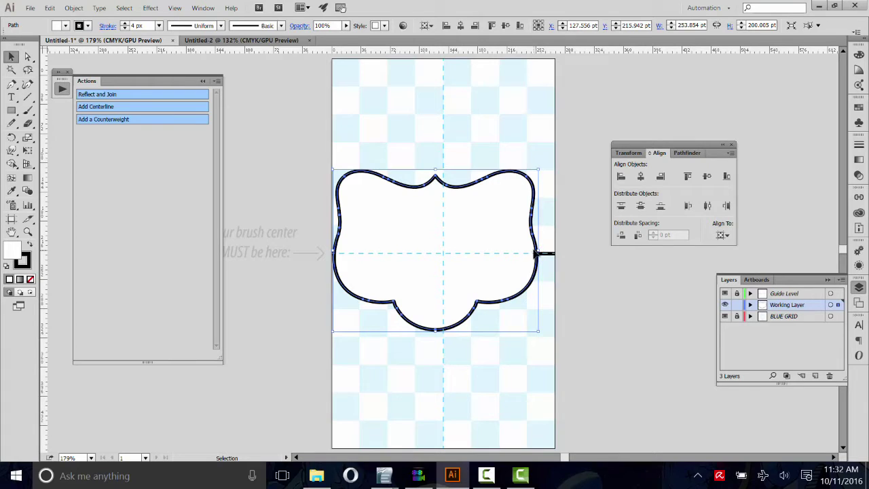
left_click_drag(544, 253, 556, 252)
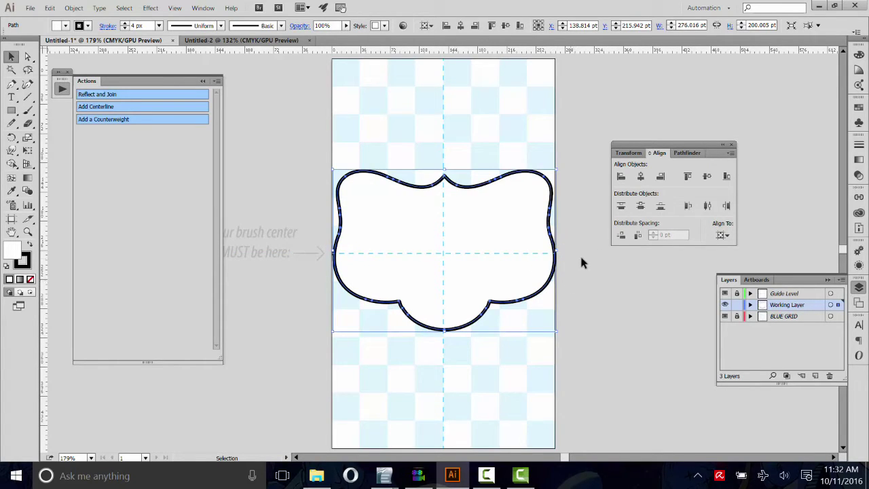
left_click(460, 25)
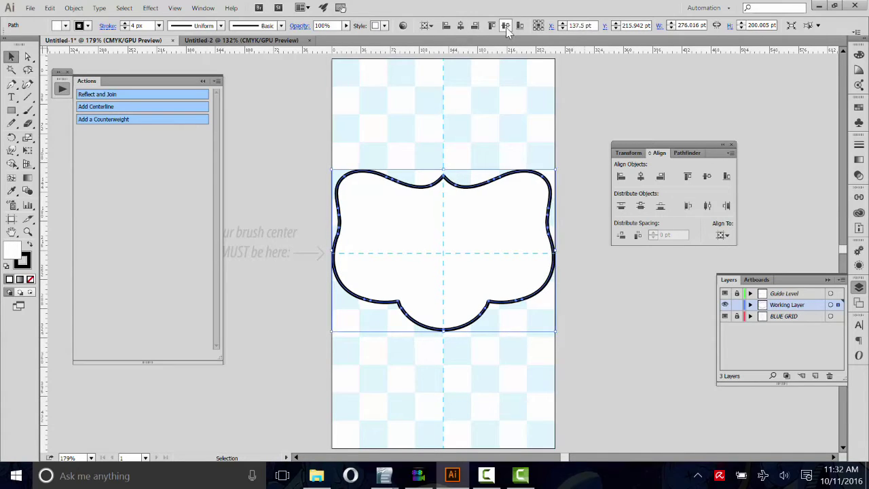
left_click(506, 26)
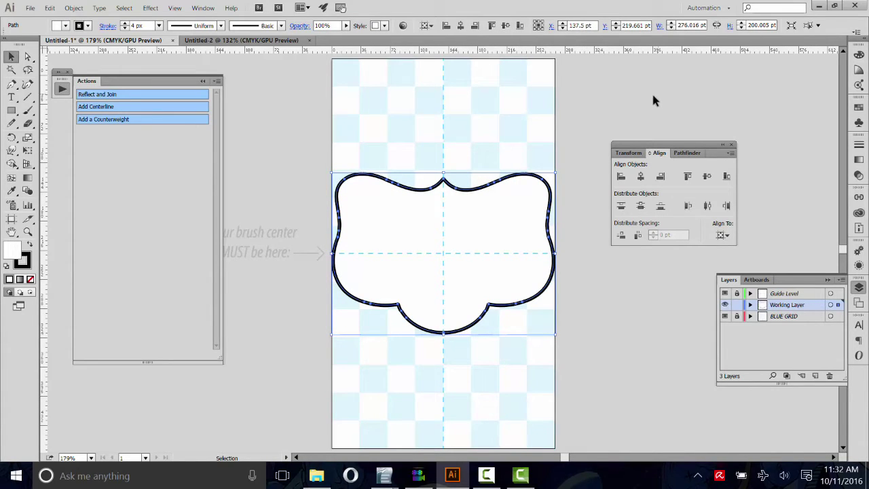
Step: Confirm General preferences, then pull the frame's left edge to the brush-centre marker (275.658 pt wide)
left_click(31, 8)
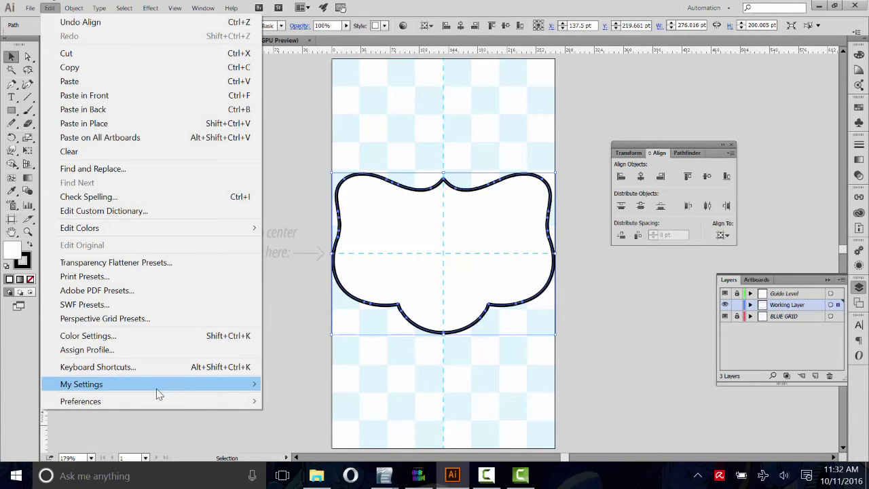
mouse_move(163, 402)
left_click(281, 222)
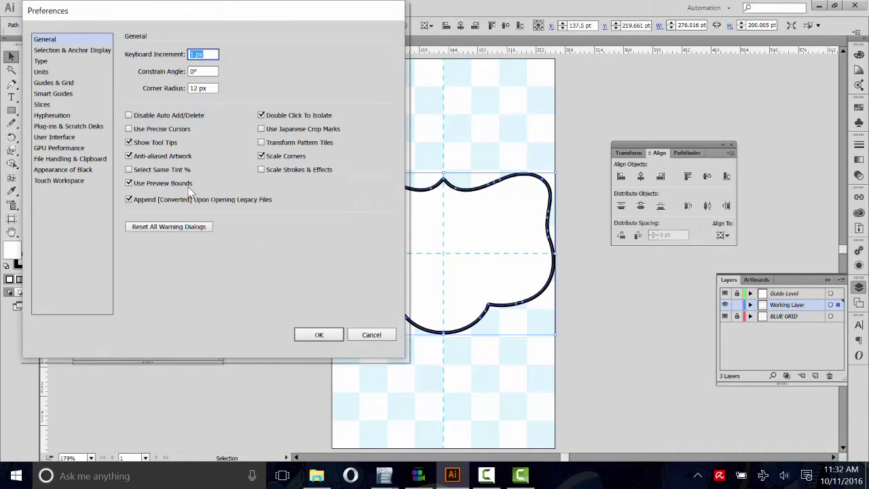
left_click(333, 335)
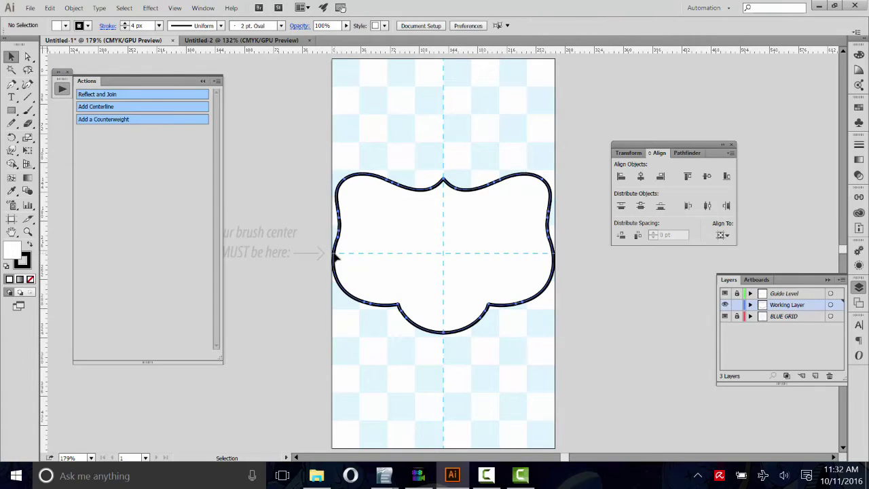
mouse_move(333, 253)
left_mouse_down()
mouse_move(350, 255)
mouse_move(335, 251)
left_mouse_up()
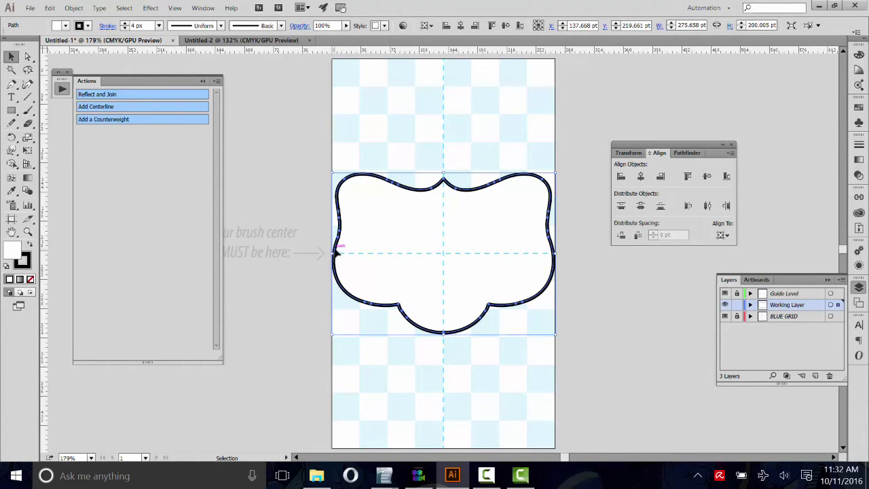
Step: Adjust the frame's left edge up close, then move the frame above the brush-centre line to X 142.77, Y 94.722 pt
left_click(28, 232)
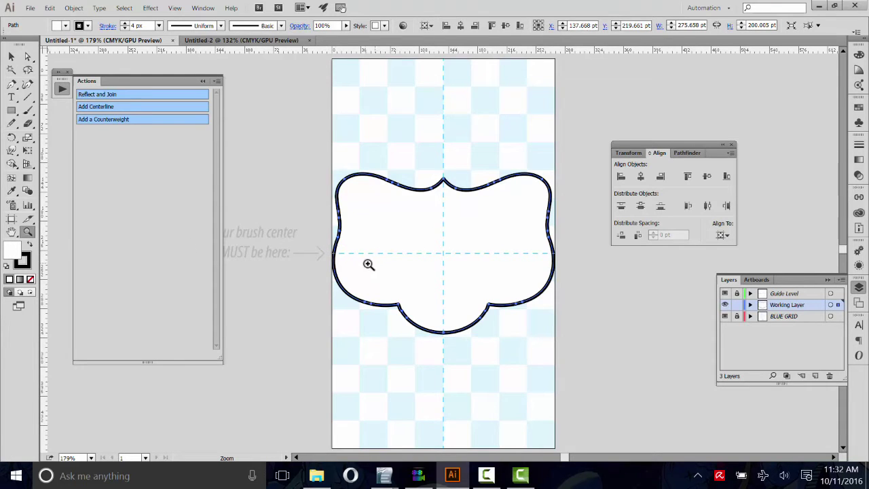
left_click(367, 264)
left_click_drag(338, 258, 421, 292)
left_click(12, 57)
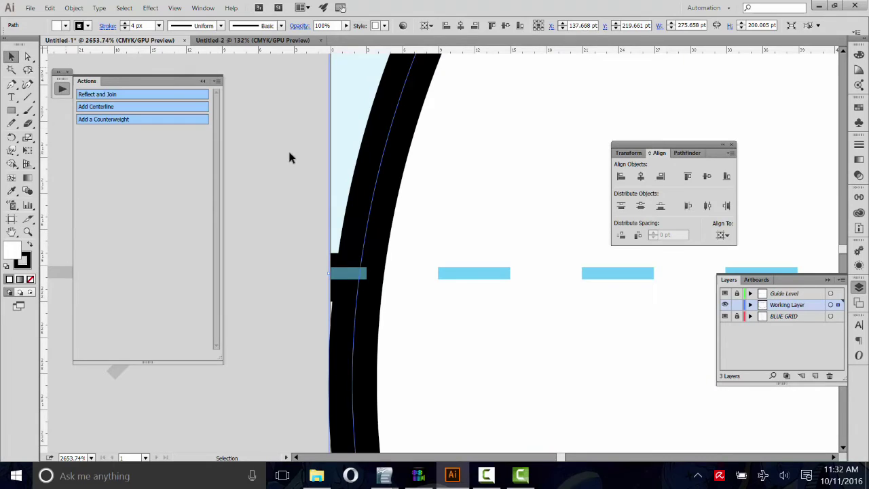
left_click(288, 148)
left_click_drag(376, 200, 295, 215)
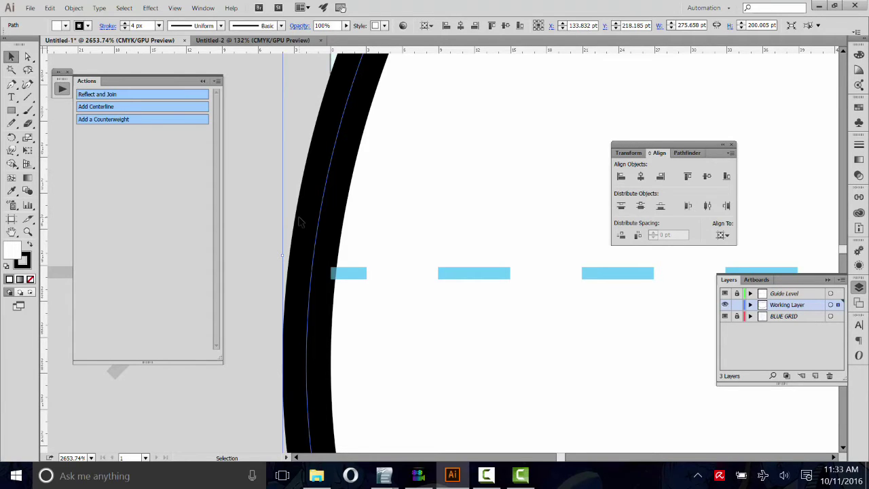
key("ctrl+0")
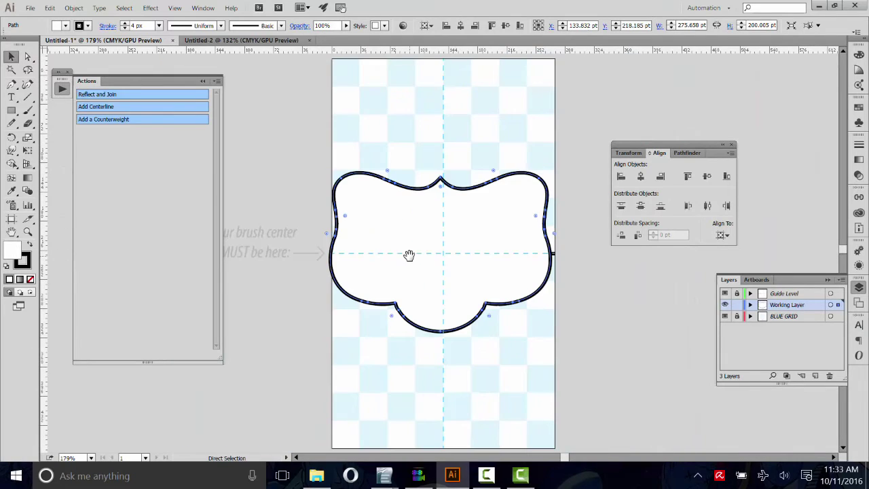
key("v")
left_click_drag(465, 234, 476, 142)
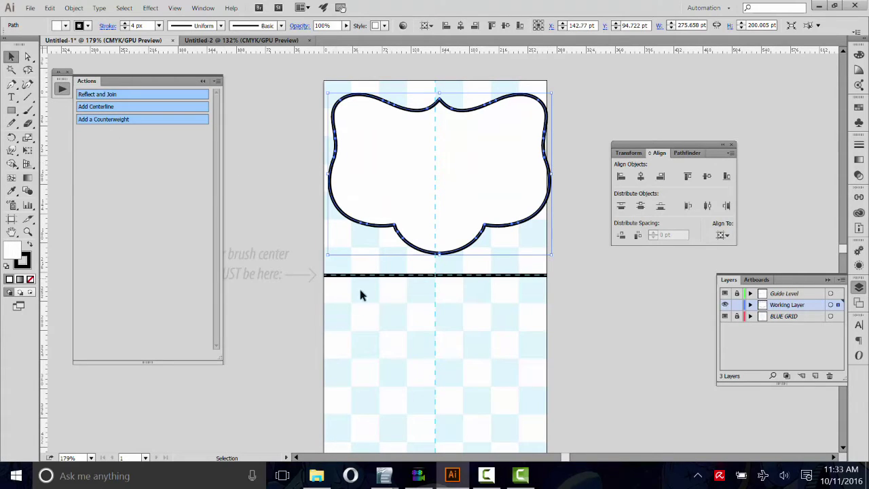
Step: Turn the brush-centre line into a guide and narrow the frame onto the vertical guide
left_click(499, 274)
key("ctrl+5")
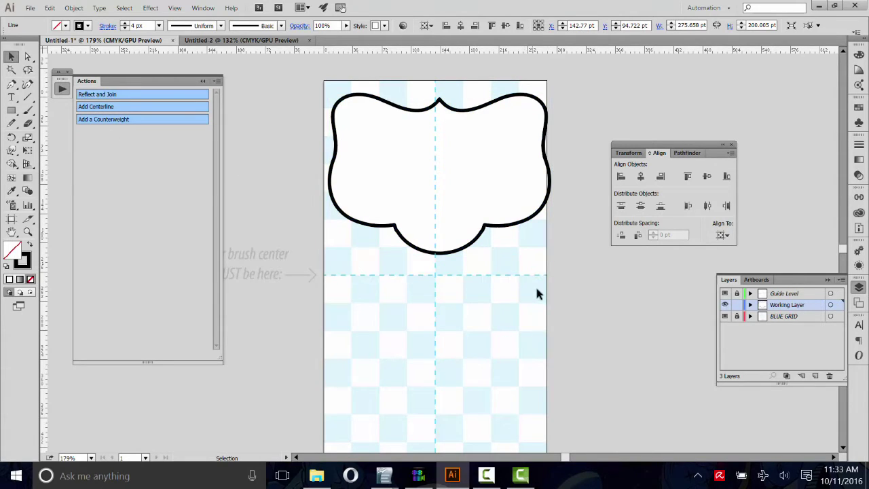
left_click(538, 188)
left_click_drag(551, 174, 470, 178)
left_click_drag(422, 174, 466, 281)
left_click(506, 27)
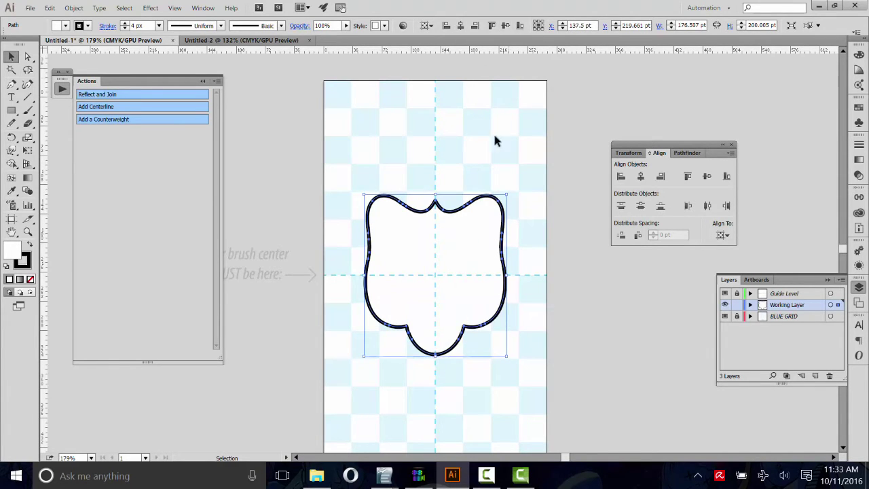
left_click(520, 140)
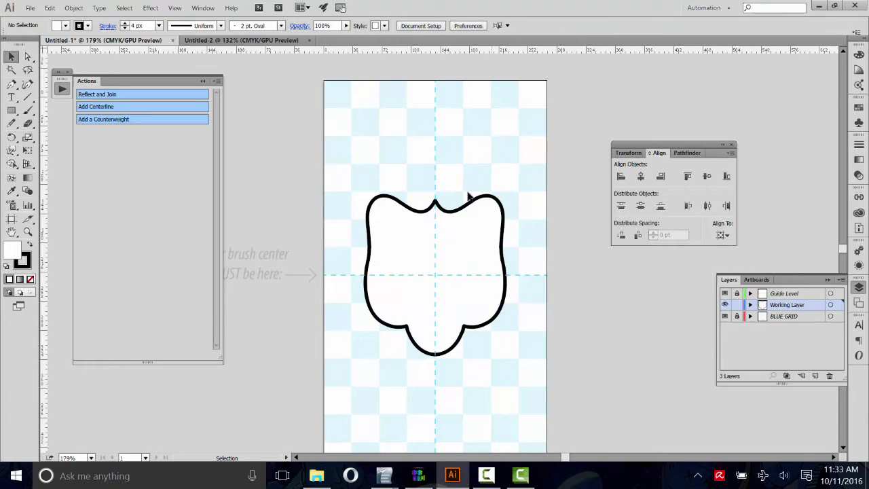
Step: Shorten the frame to 176.507 × 169.46 pt and place it at X 137.5, Y 190.003 pt
left_click(467, 237)
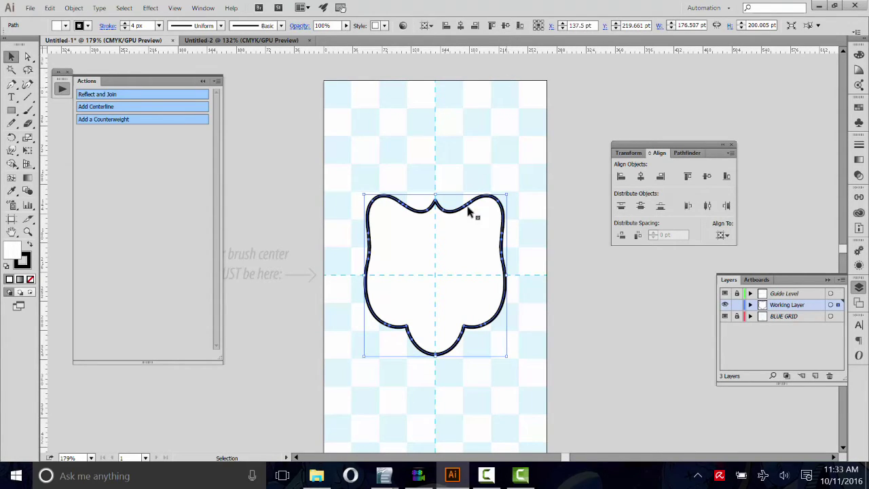
left_click_drag(468, 209, 471, 187)
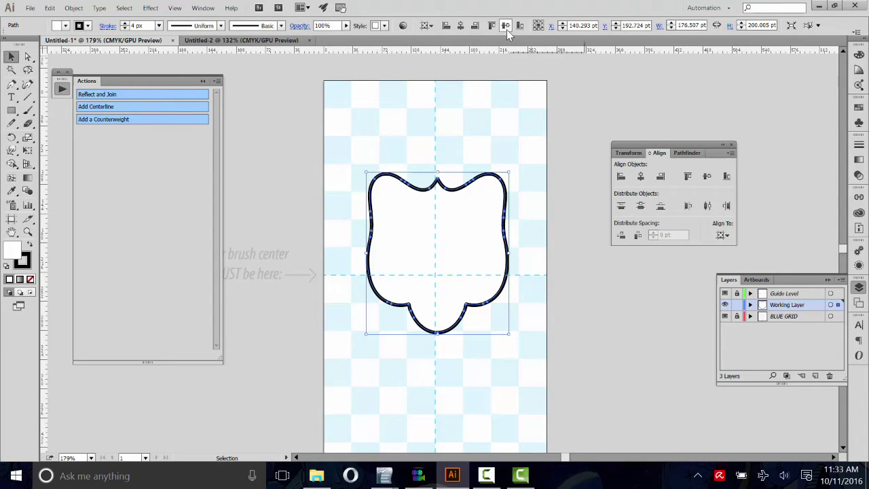
left_click(507, 29)
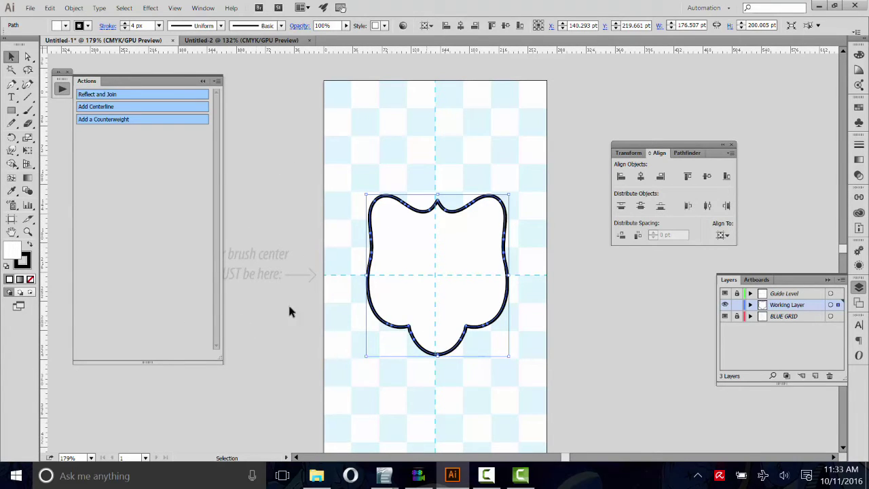
left_click_drag(437, 194, 437, 219)
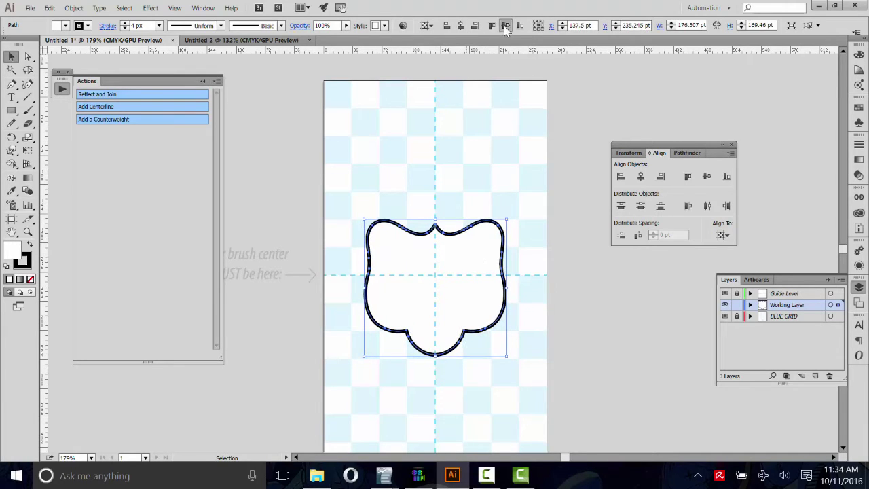
left_click(506, 25)
left_click(511, 188)
left_click_drag(511, 189, 534, 158)
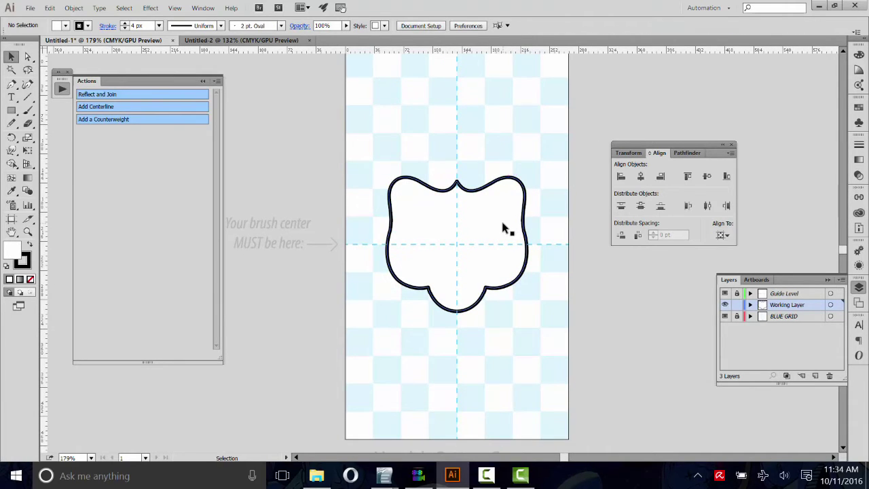
left_click_drag(502, 223, 502, 197)
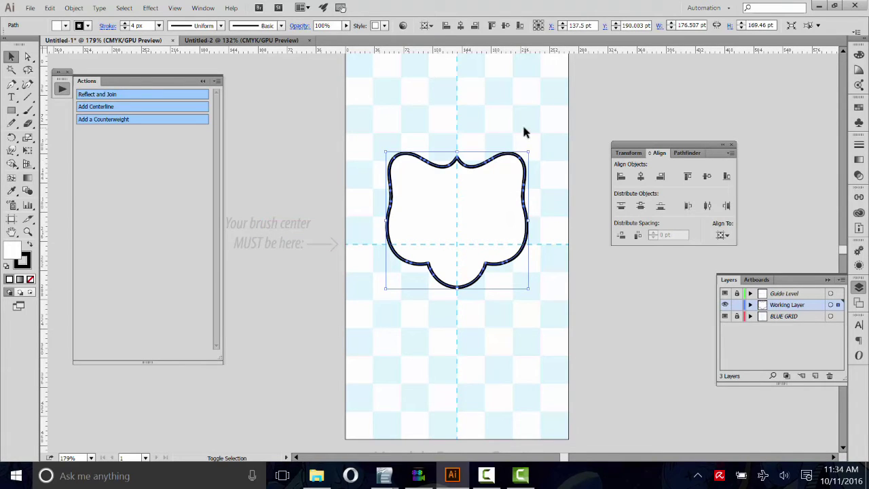
Step: Add the counterweight circle and move it up just below the cloud frame
left_click(119, 121)
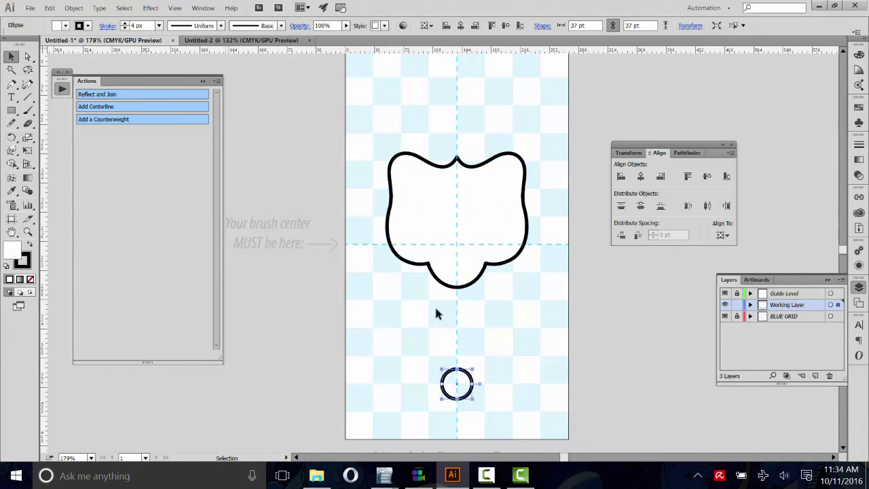
mouse_move(512, 332)
left_mouse_down()
mouse_move(502, 338)
mouse_move(520, 316)
mouse_move(506, 363)
mouse_move(510, 285)
left_mouse_up()
left_click(496, 171)
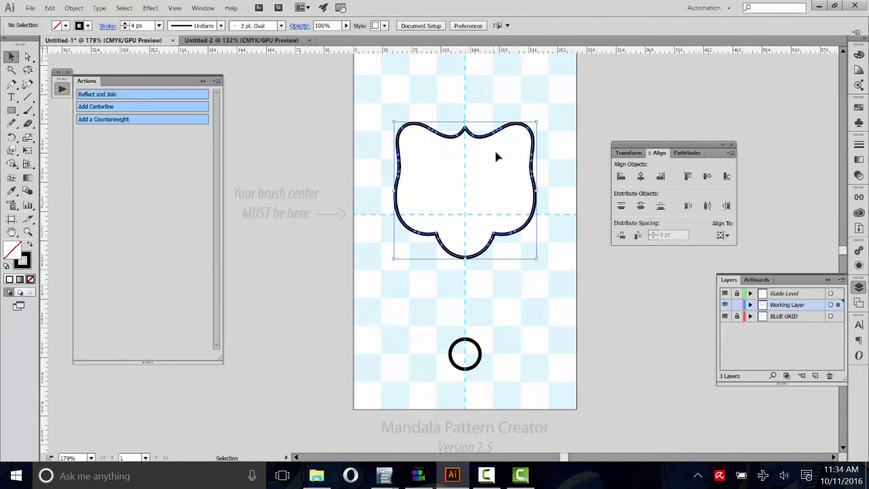
left_click(505, 26)
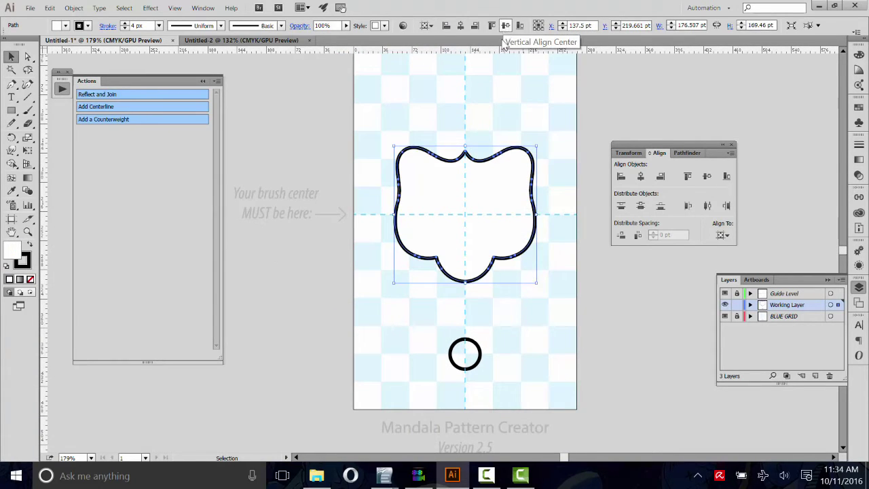
key("ctrl+z")
left_click(476, 370)
left_click(478, 363)
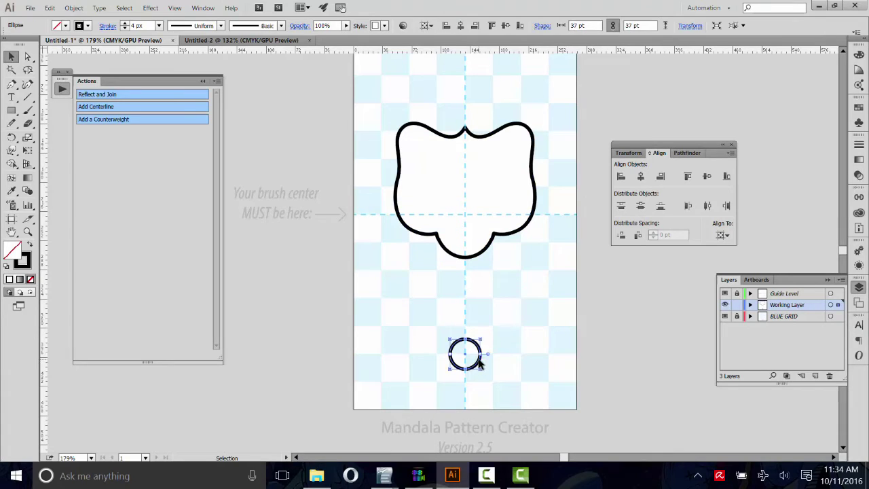
left_click(525, 351)
scroll(510, 252, "up", 2)
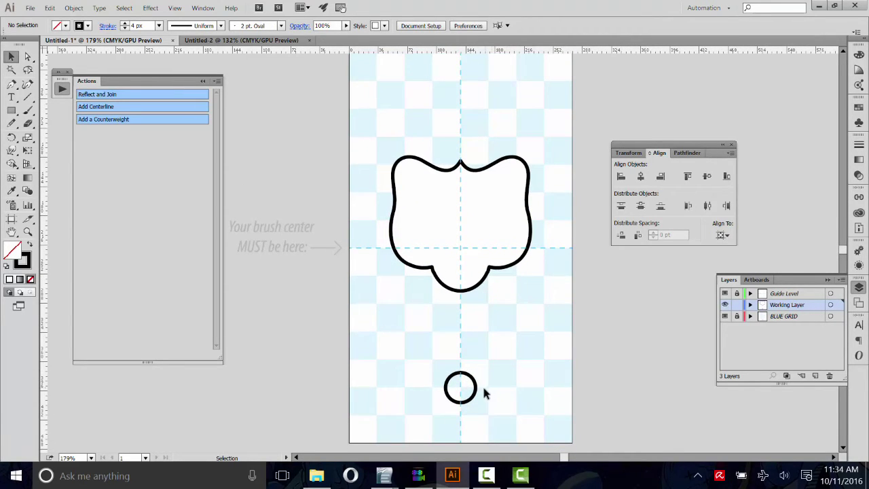
left_click_drag(476, 394, 476, 349)
left_click(517, 341)
scroll(510, 336, "up", 2)
scroll(496, 377, "down", 1)
Step: Centre the frame-and-circle group vertically on the artboard, nudging the frame down inside it
key("a")
left_click_drag(526, 375, 417, 297)
left_click_drag(479, 305, 493, 285)
key("ctrl+z")
key("v")
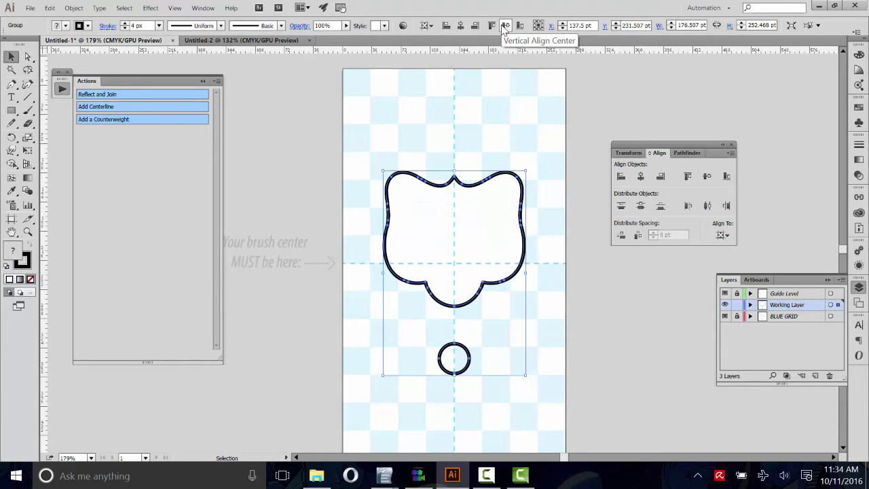
left_click(506, 26)
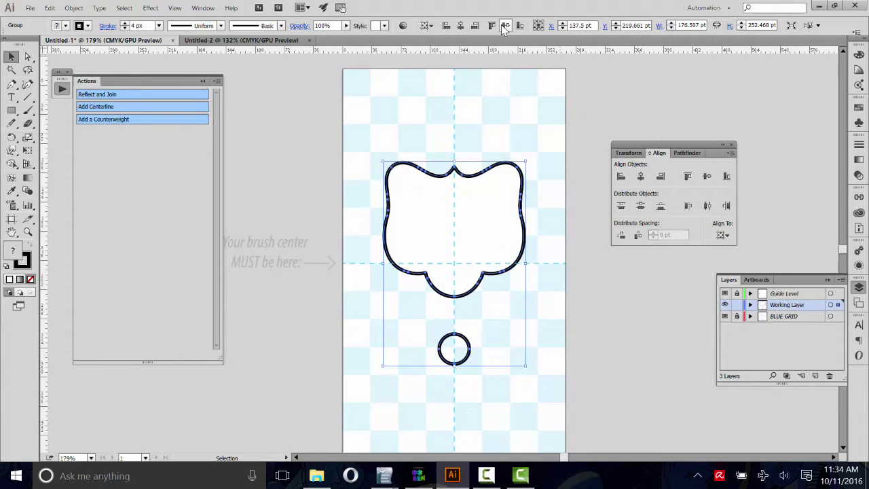
double_click(479, 214)
key("shift+Down")
key("shift+Down")
key("shift+Down")
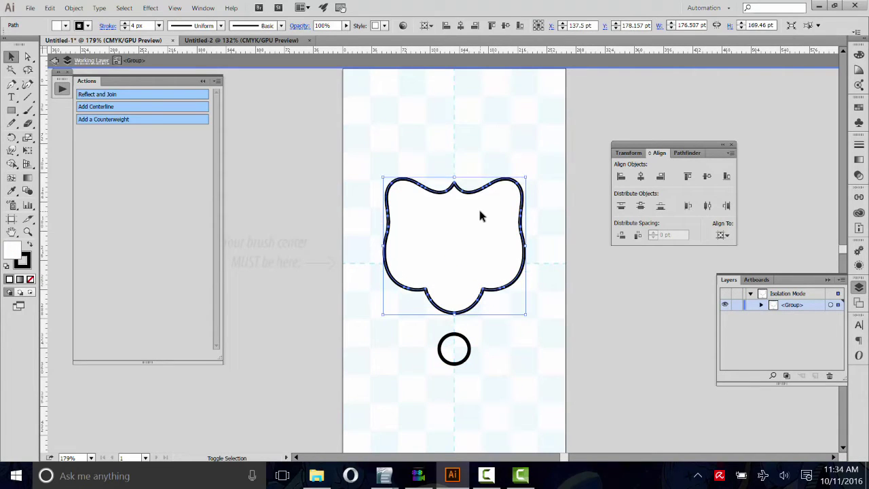
double_click(554, 148)
left_click(501, 217)
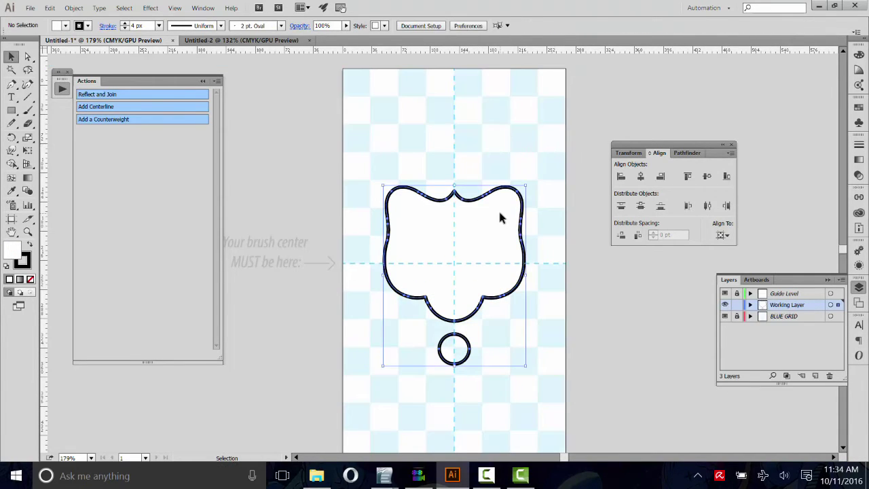
left_click(506, 25)
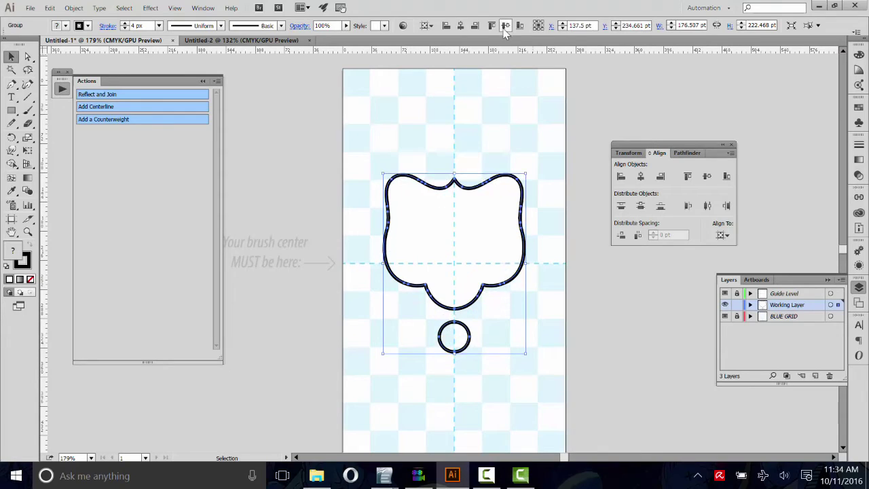
left_click(537, 91)
Step: Add a horizontal centerline and show the size values of everything selected
left_click(101, 106)
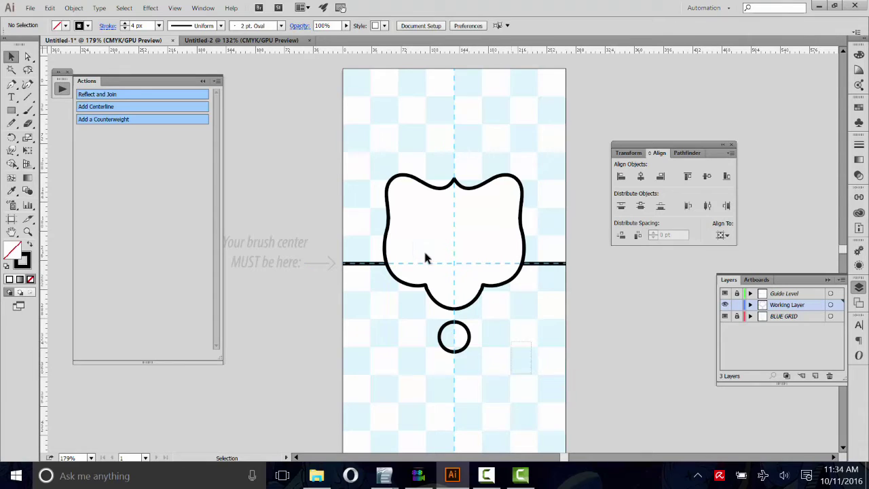
key("ctrl+a")
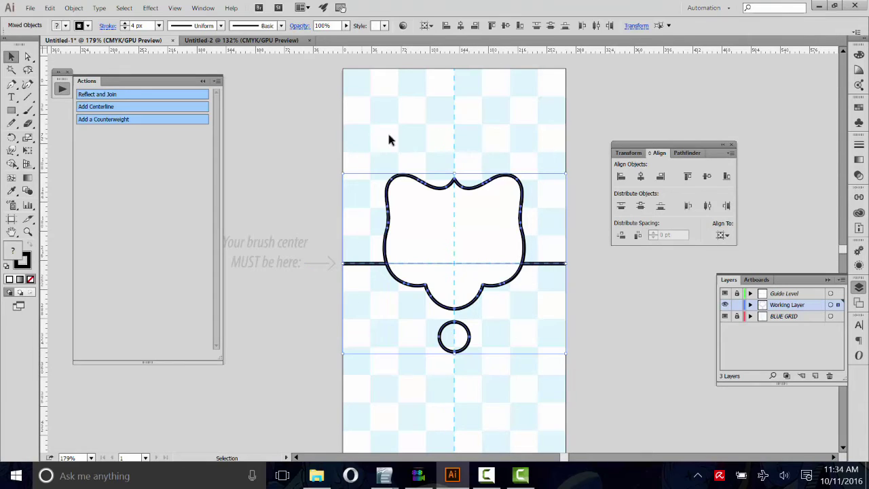
left_click(637, 27)
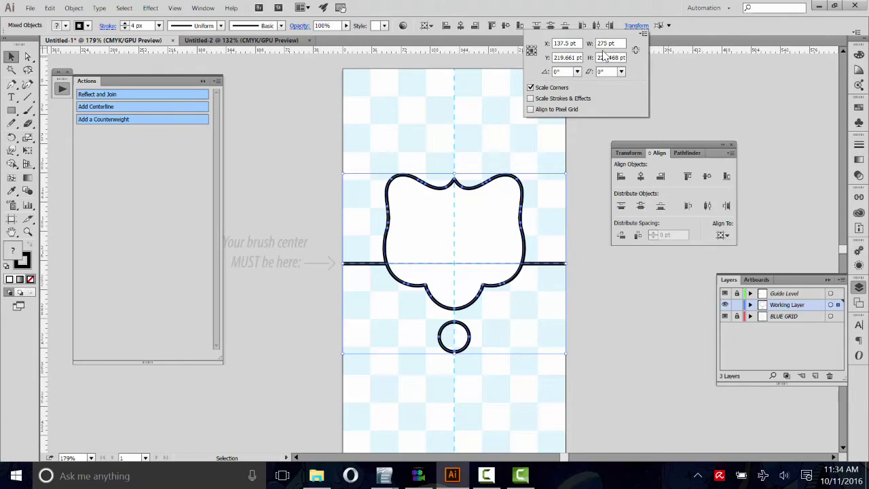
Step: Set the counterweight circle's stroke to none inside the frame group
left_click(484, 146)
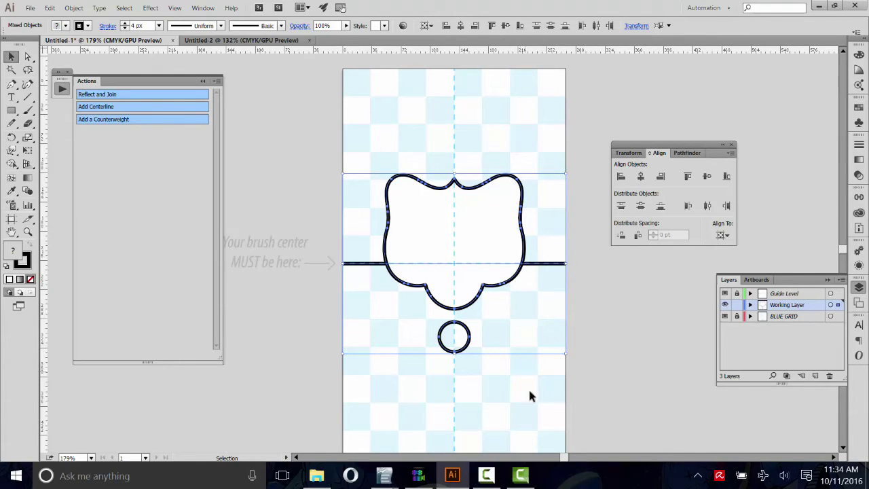
left_click(532, 415)
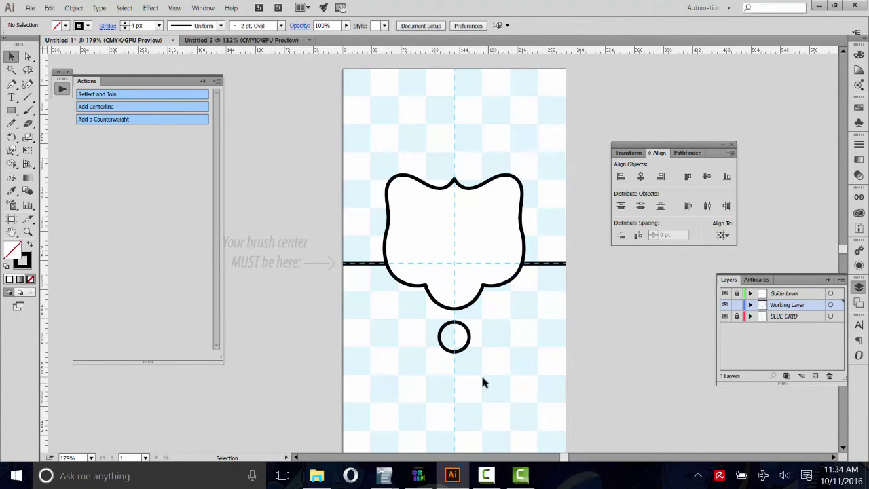
left_click(454, 344)
double_click(466, 347)
left_click(465, 346)
left_click(60, 25)
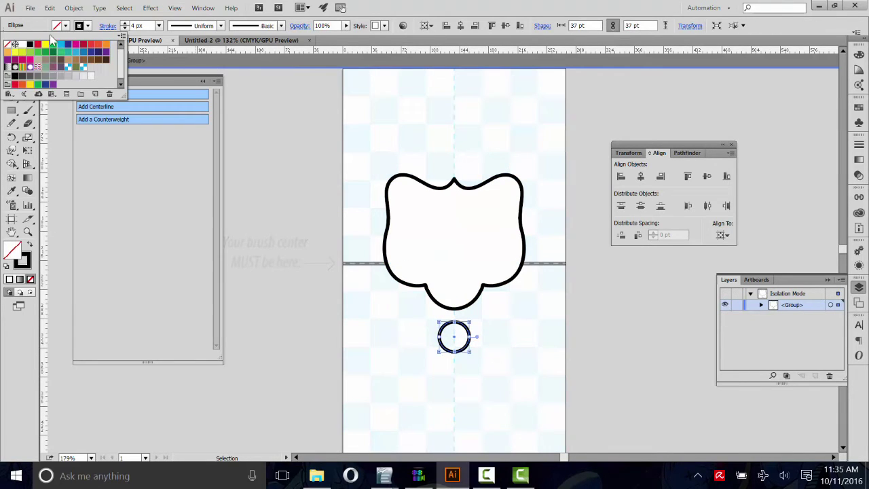
left_click(7, 45)
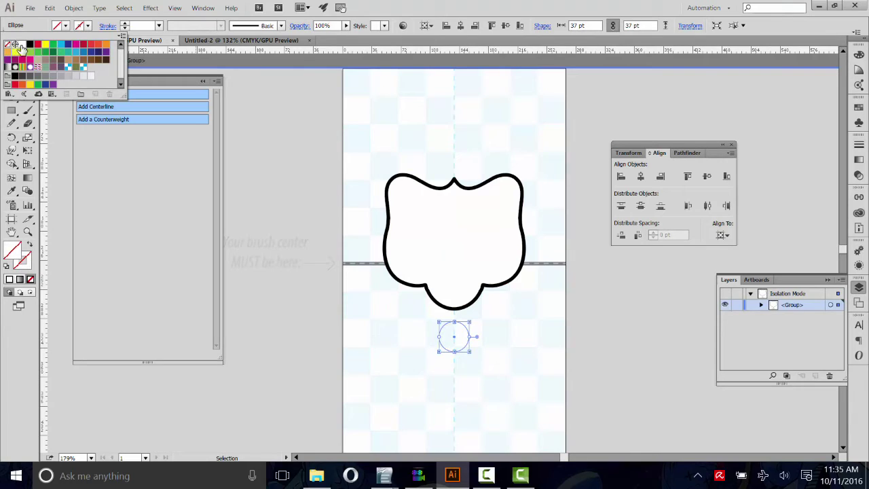
double_click(509, 126)
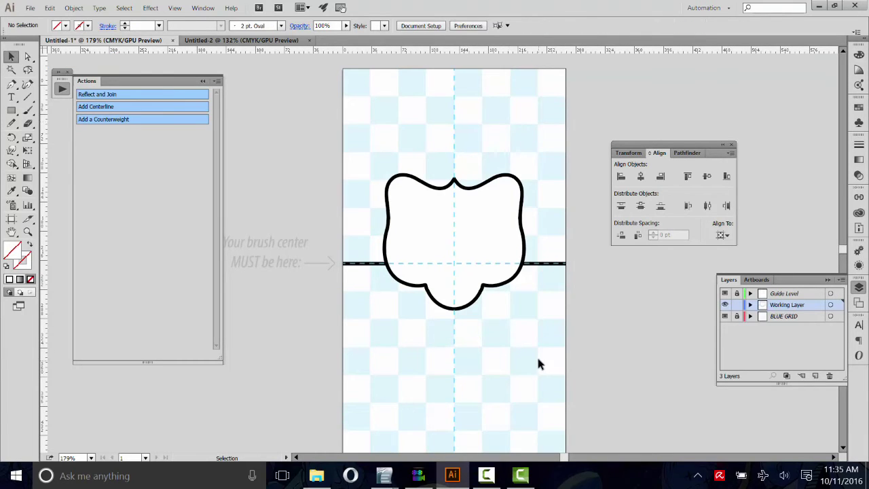
Step: Group the scalloped shape, centre line and circle into one tile with Ctrl+G
left_click_drag(539, 363, 405, 178)
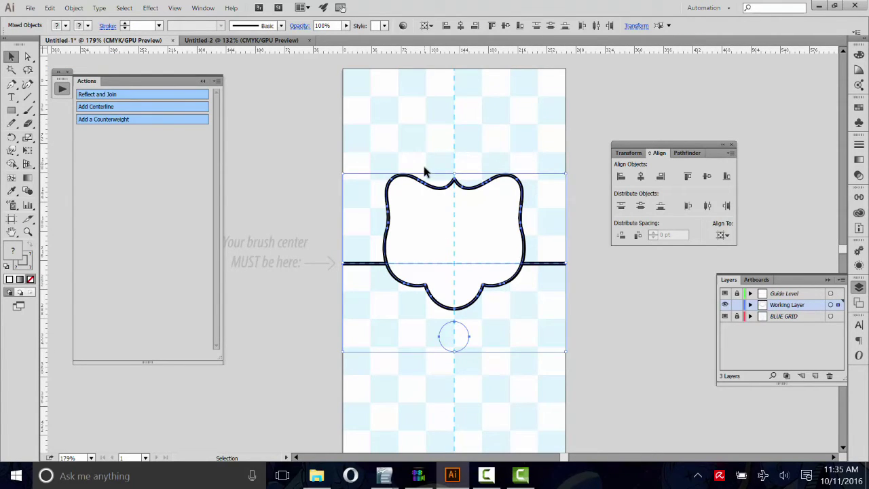
left_click(504, 350)
key("ctrl+a")
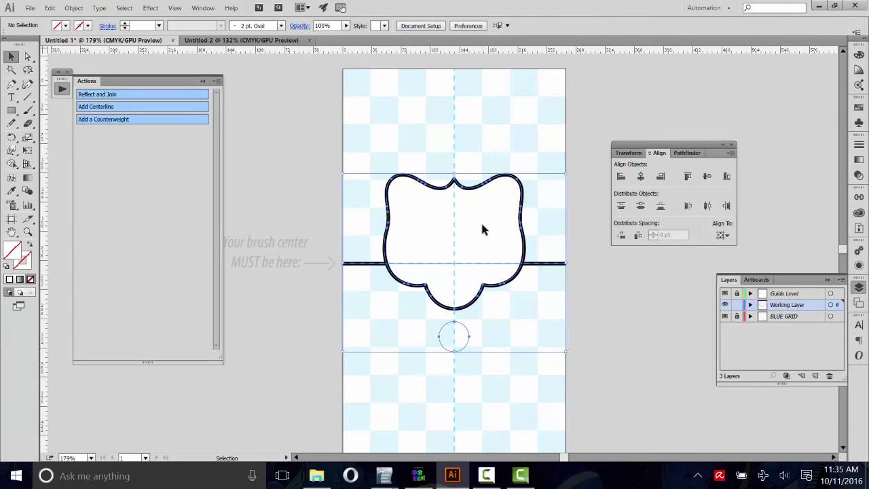
key("ctrl+g")
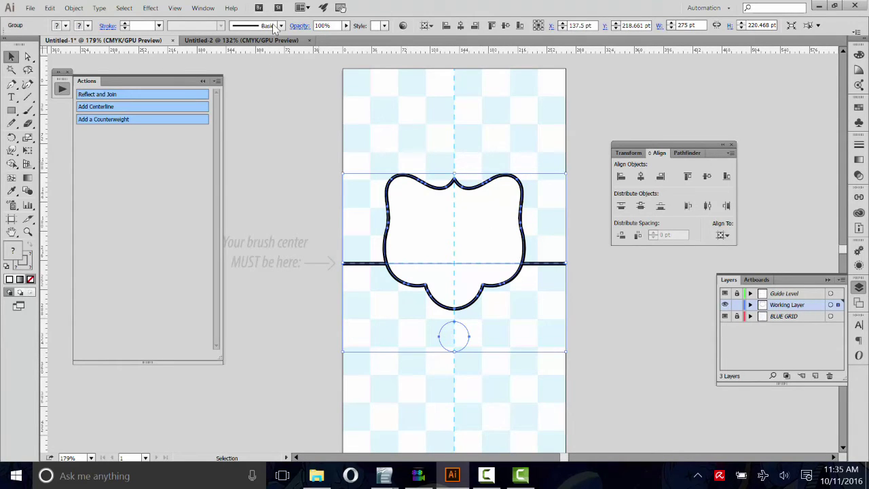
left_click(201, 8)
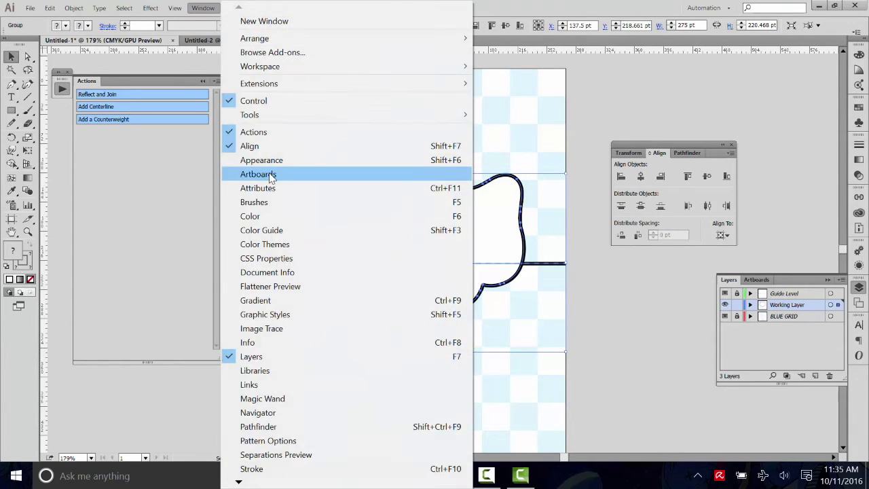
Step: In the Brushes panel, duplicate the blue pattern brush
left_click(254, 202)
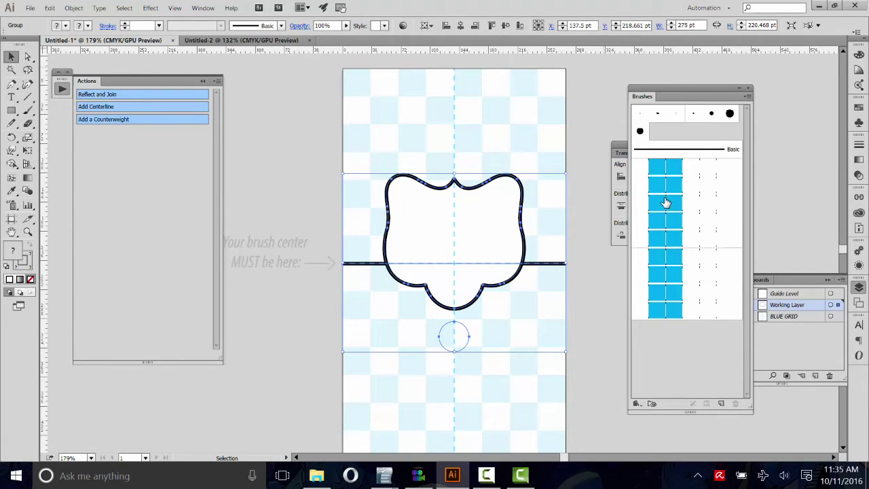
left_click(531, 156)
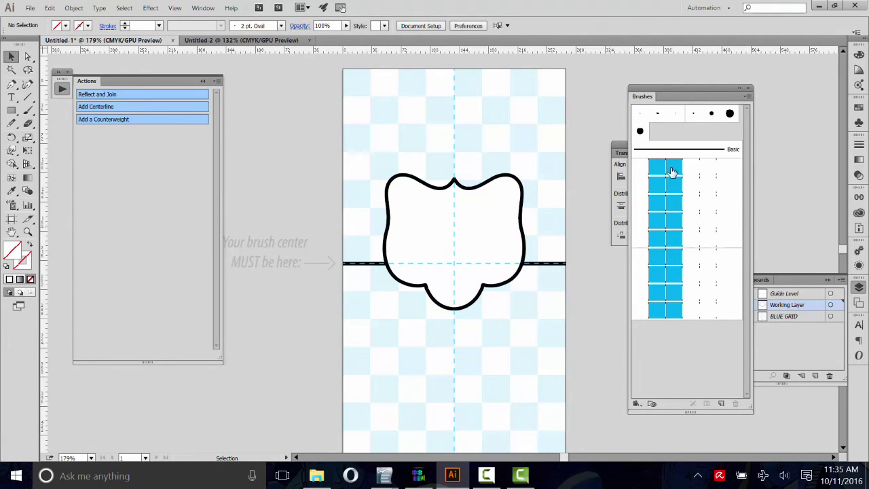
left_click(663, 311)
left_click(671, 292)
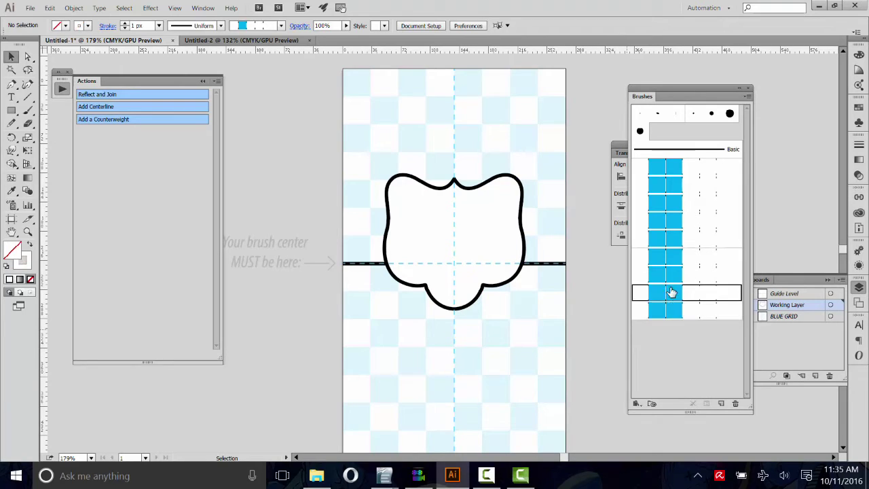
left_click(747, 98)
left_click(686, 118)
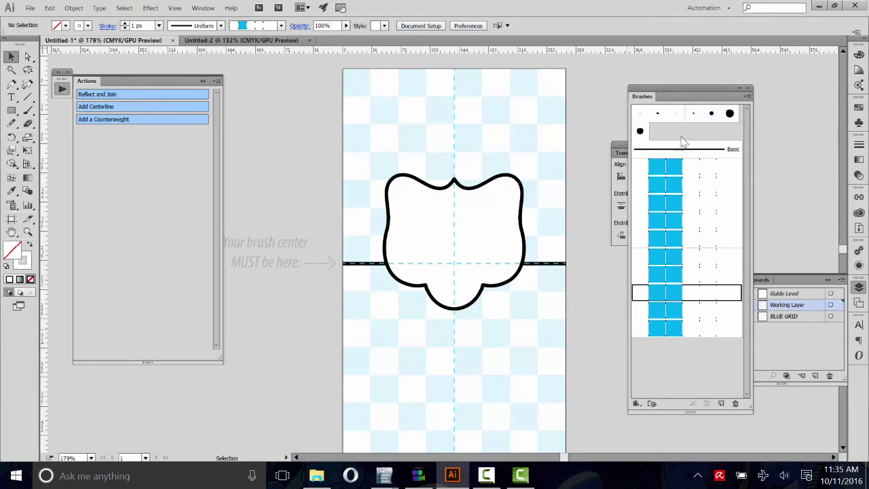
Step: Save the tile group as Pattern Brush 1 at 5% fixed scale
left_click(496, 209)
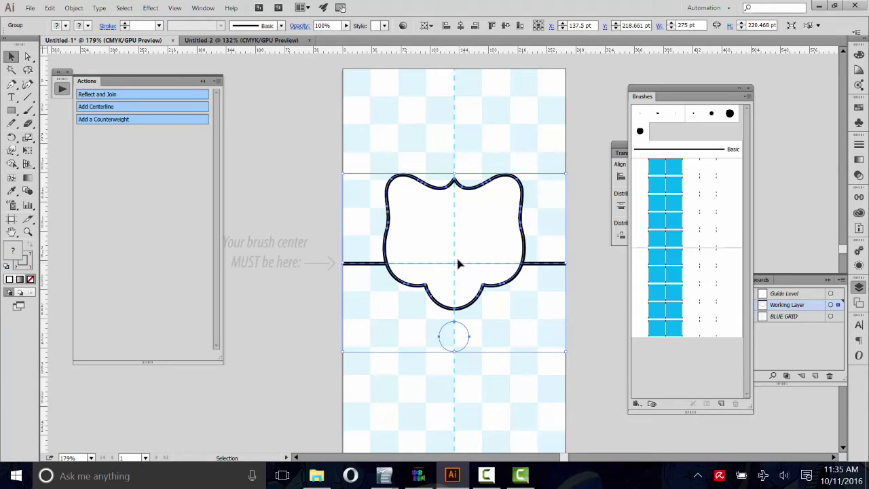
mouse_move(458, 264)
left_mouse_down()
mouse_move(476, 261)
mouse_move(470, 225)
mouse_move(571, 177)
mouse_move(678, 171)
mouse_move(665, 171)
left_mouse_up()
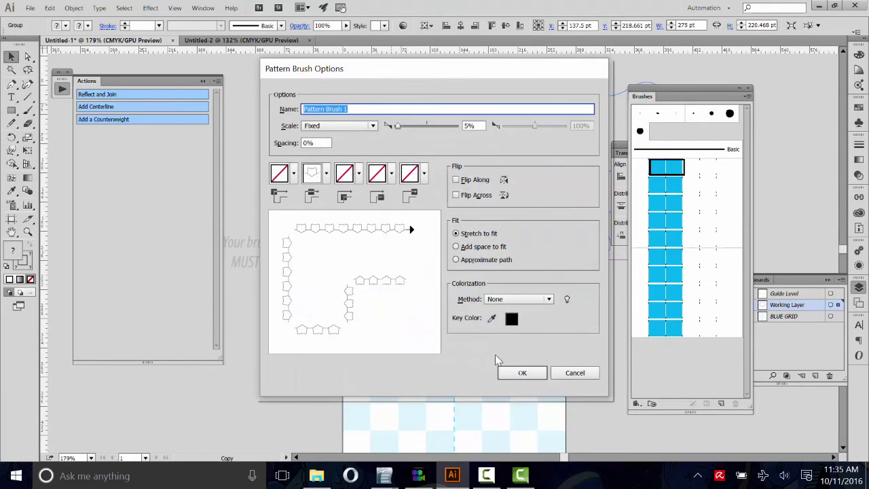
left_click(503, 373)
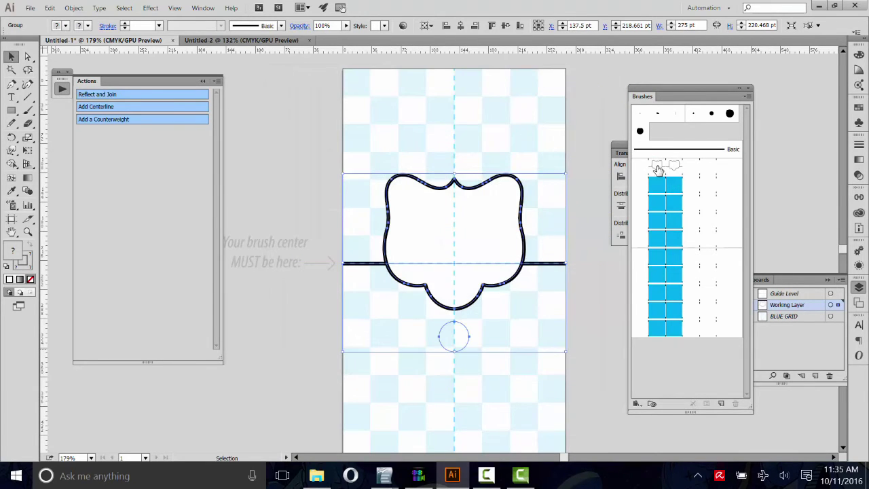
left_click(609, 126)
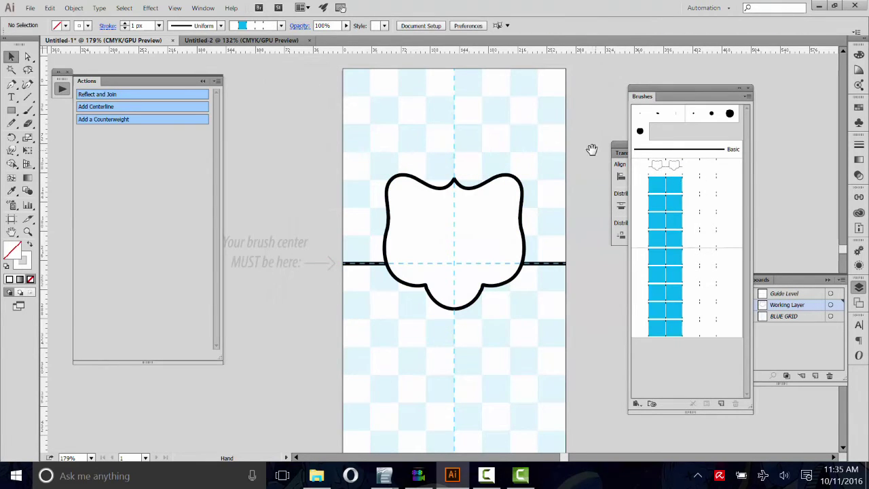
mouse_move(592, 149)
left_mouse_down()
mouse_move(518, 183)
mouse_move(482, 157)
mouse_move(428, 153)
left_mouse_up()
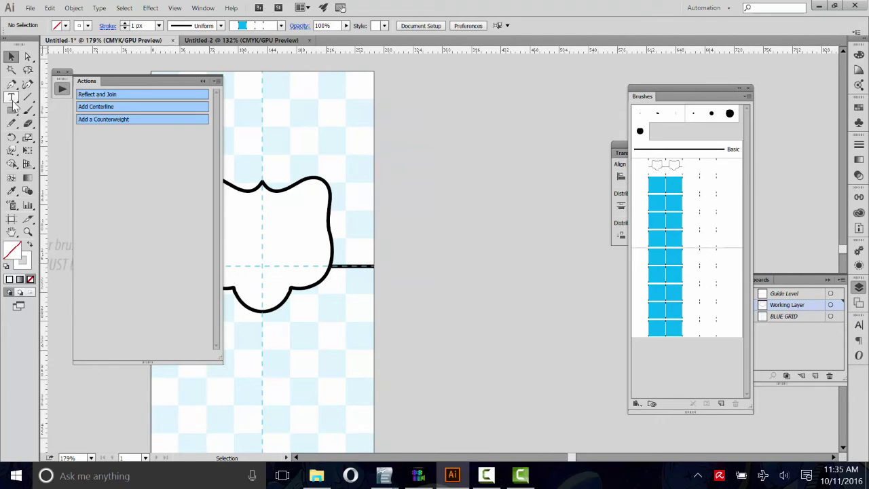
Step: Draw a circle to the right of the artboard with a black stroke
left_click(12, 110)
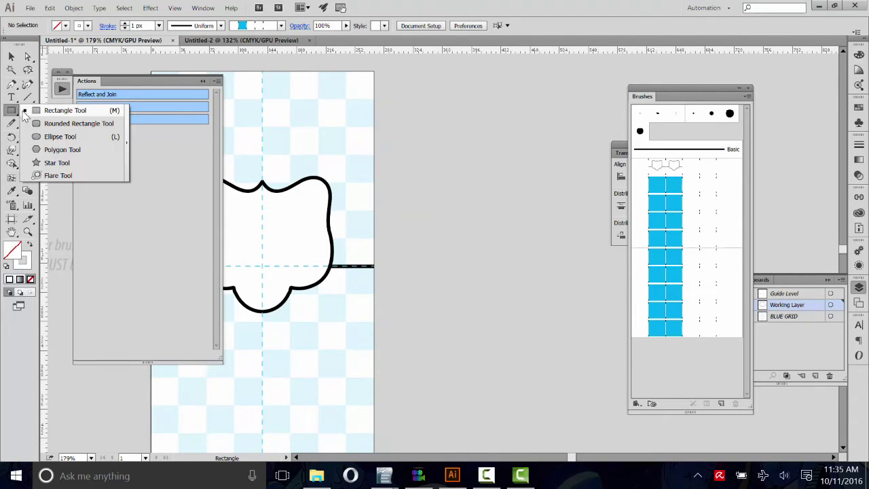
left_click(47, 136)
left_click_drag(444, 161, 512, 229)
key("v")
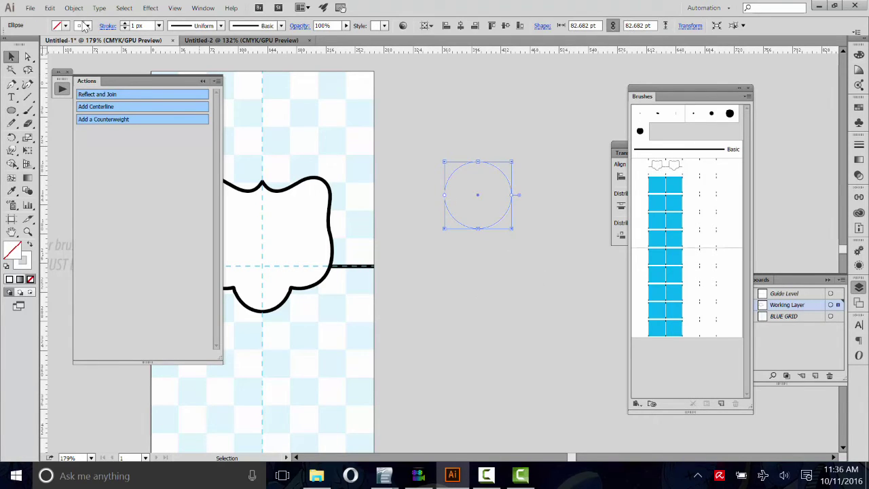
left_click(79, 25)
left_click(30, 47)
left_click(471, 106)
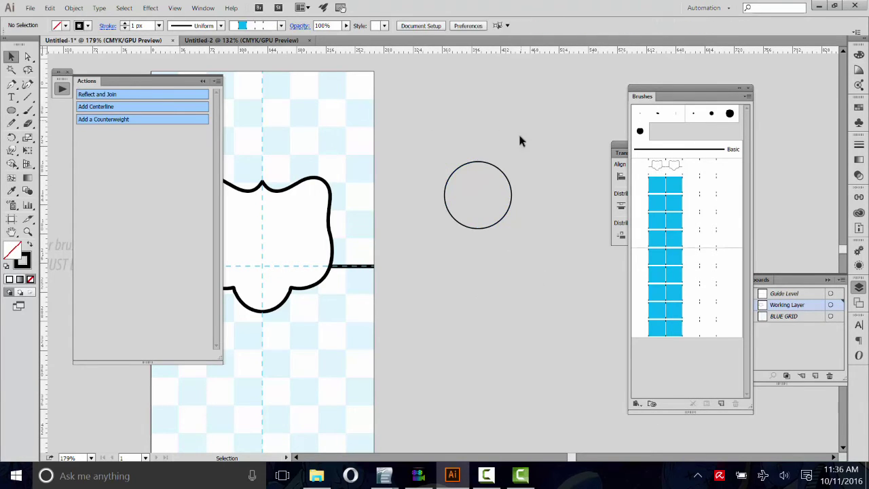
Step: Apply the new scallop pattern brush to the circle and copy it
left_click(509, 174)
left_click(652, 169)
left_click(572, 217)
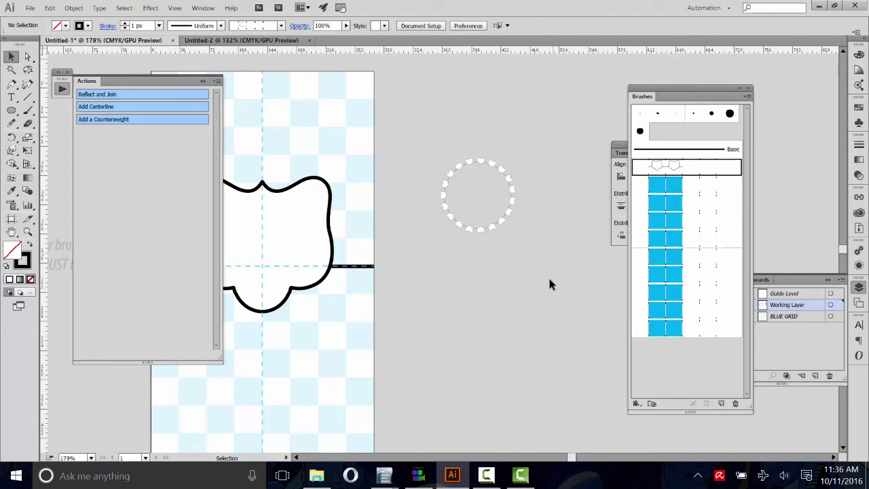
left_click_drag(522, 251, 416, 114)
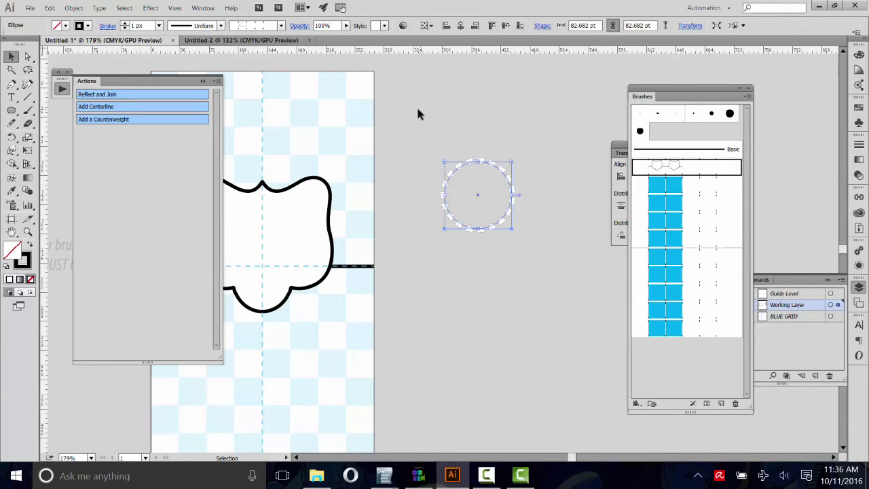
left_click(49, 8)
left_click(65, 67)
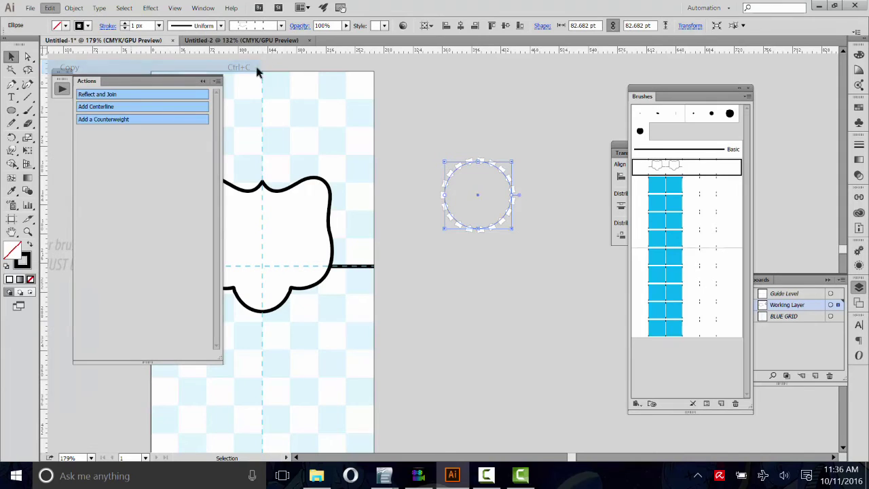
Step: Paste the scallop-brushed circle into Untitled-2 to import the brush, then undo it away
left_click(230, 43)
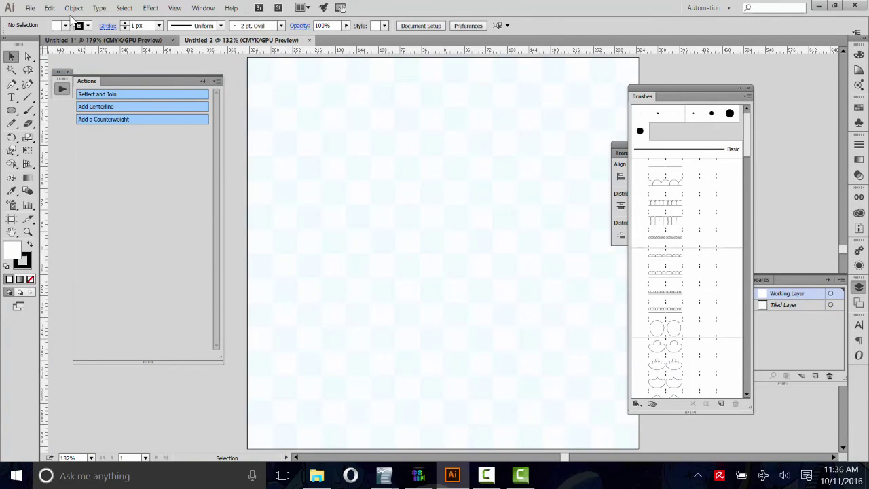
left_click(49, 8)
left_click(70, 81)
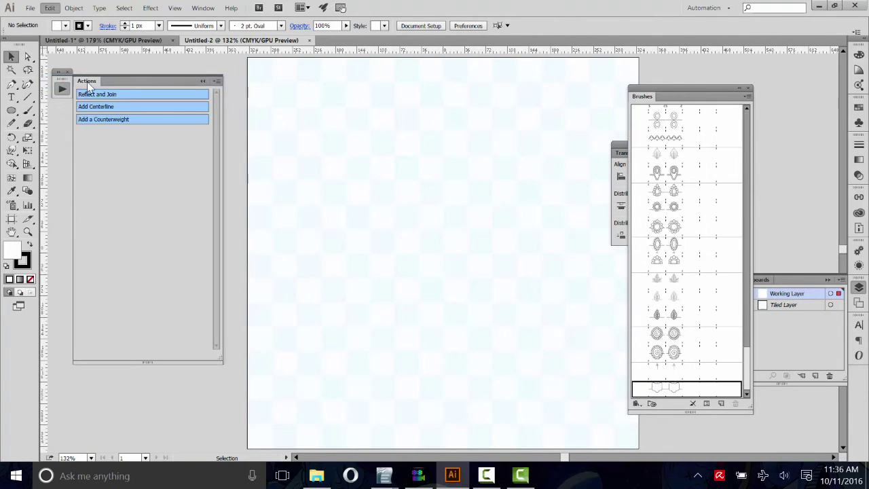
left_click_drag(506, 307, 366, 185)
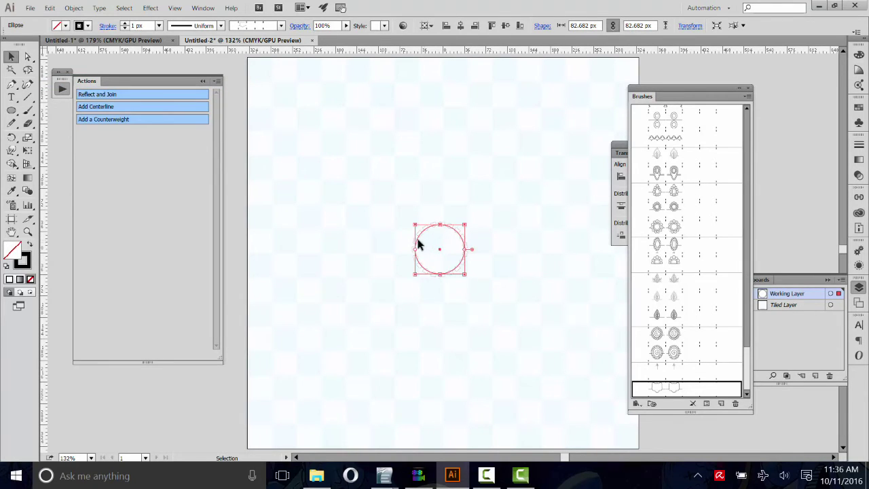
scroll(679, 369, "down", 1)
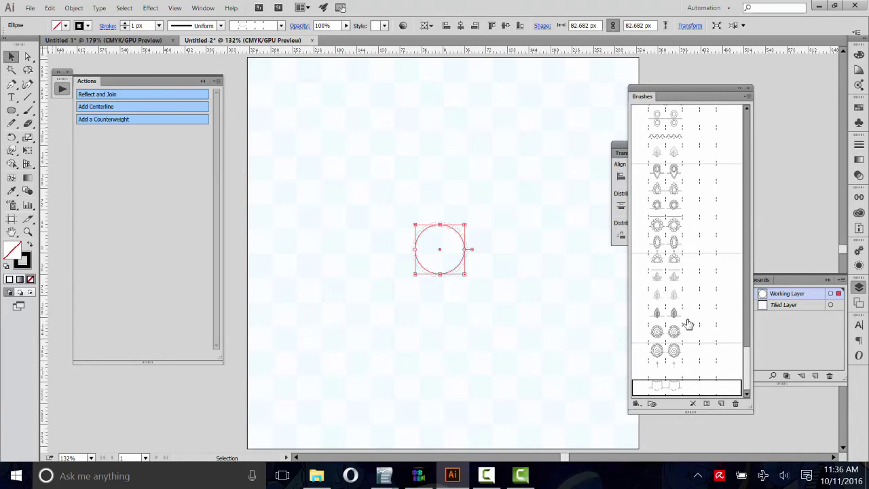
left_click(390, 230)
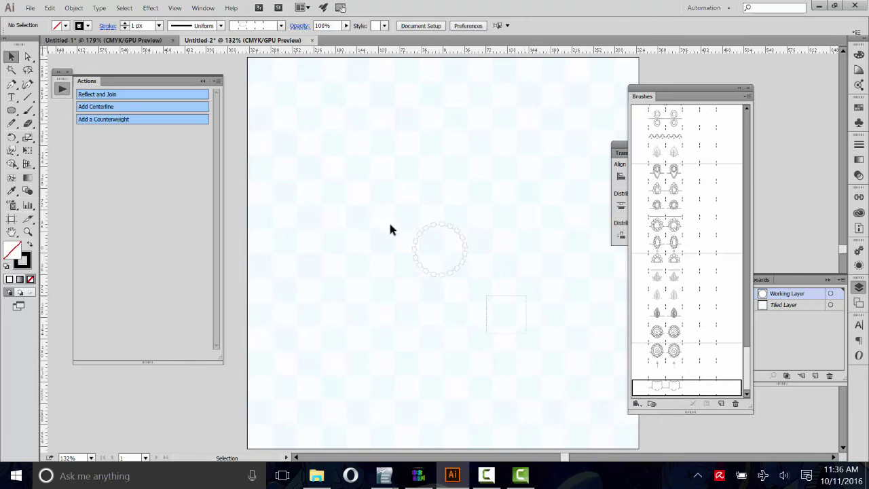
key("ctrl+z")
left_click(413, 188)
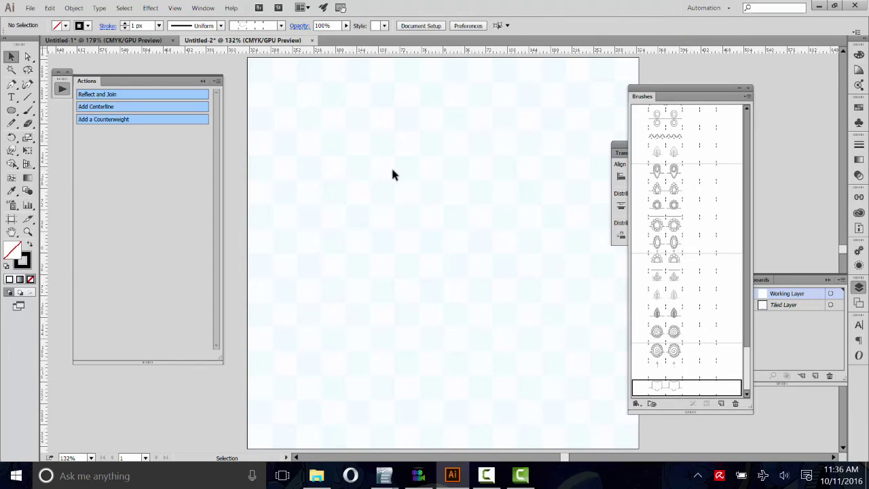
Step: Switch the Actions panel to list view and delete all loaded actions
left_click(214, 81)
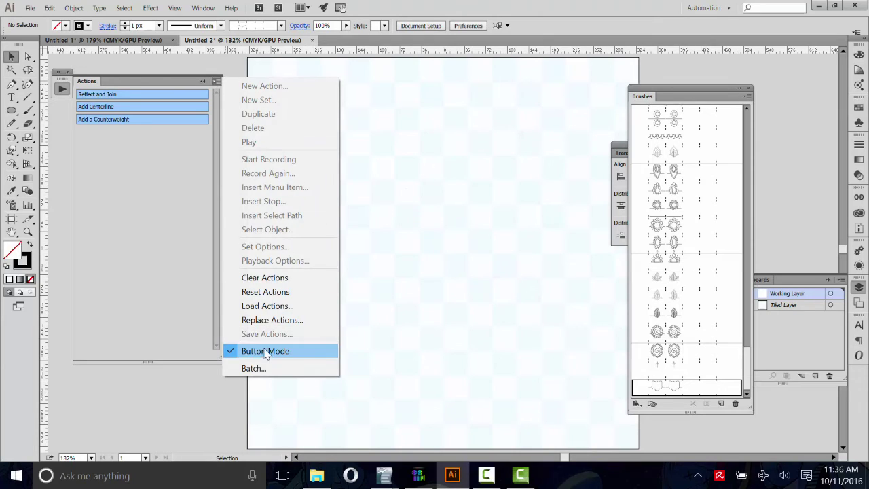
left_click(265, 351)
left_click(216, 82)
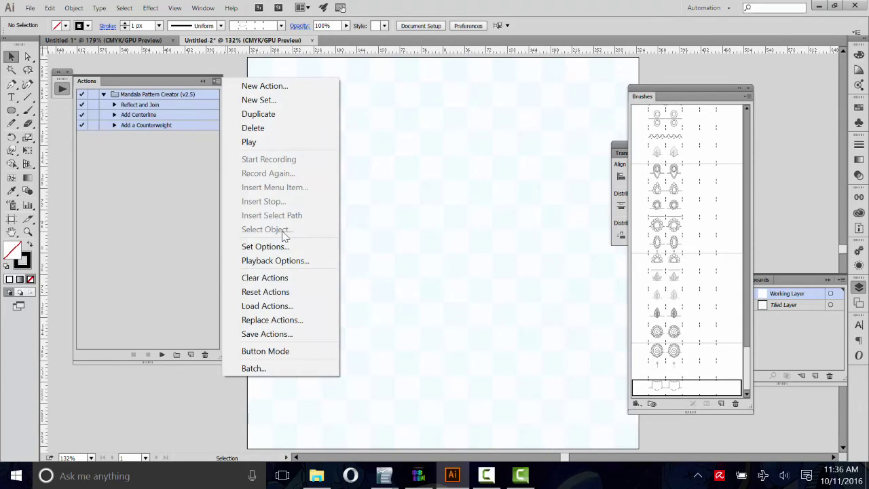
left_click(264, 280)
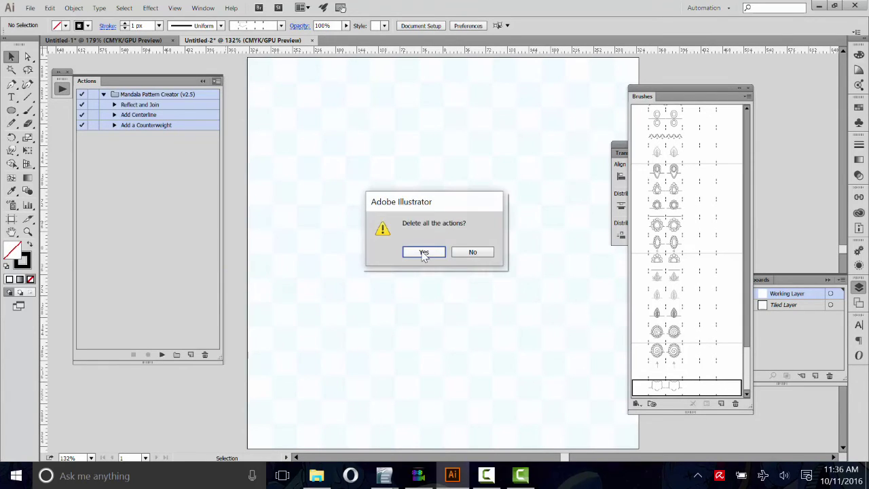
left_click(423, 252)
Step: Load 8 Point Mandala Toolkit (v7.00).aia from Mandala Creator Pro and enable Button Mode
left_click(217, 81)
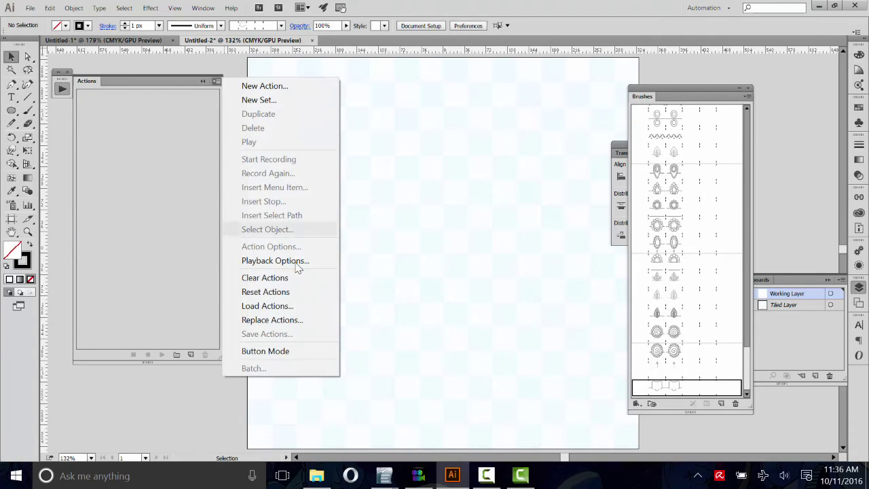
left_click(280, 305)
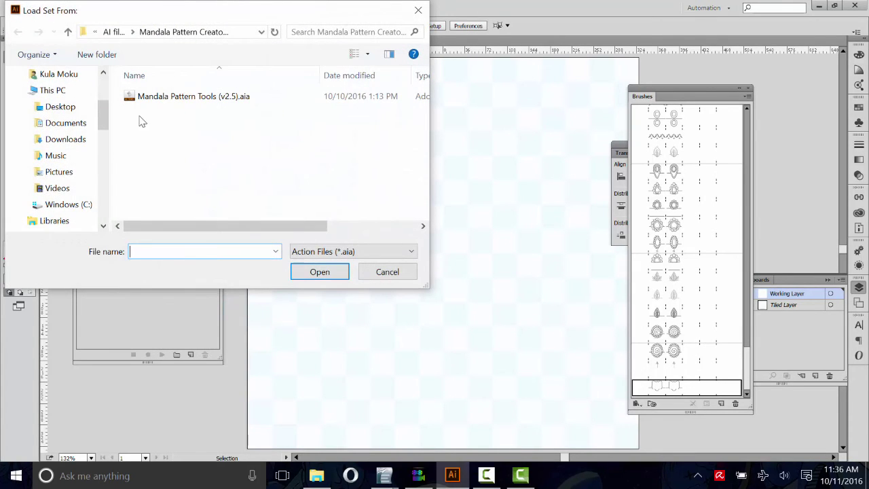
scroll(82, 109, "up", 3)
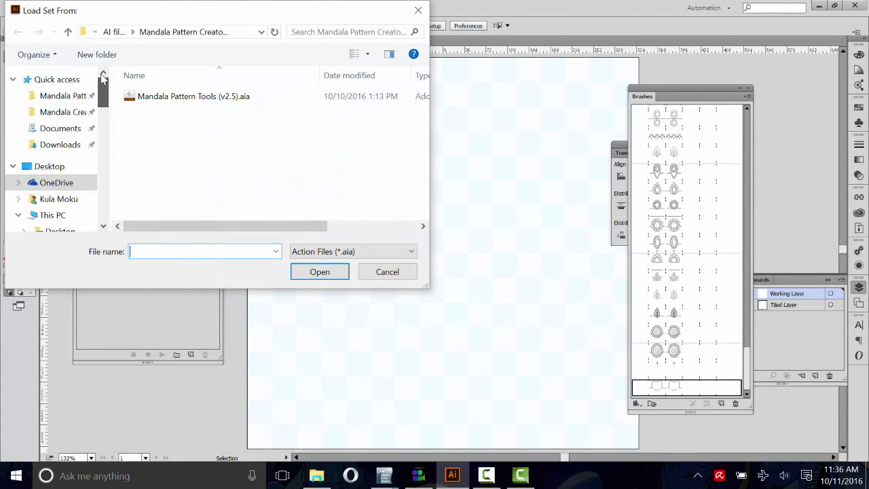
left_click(49, 112)
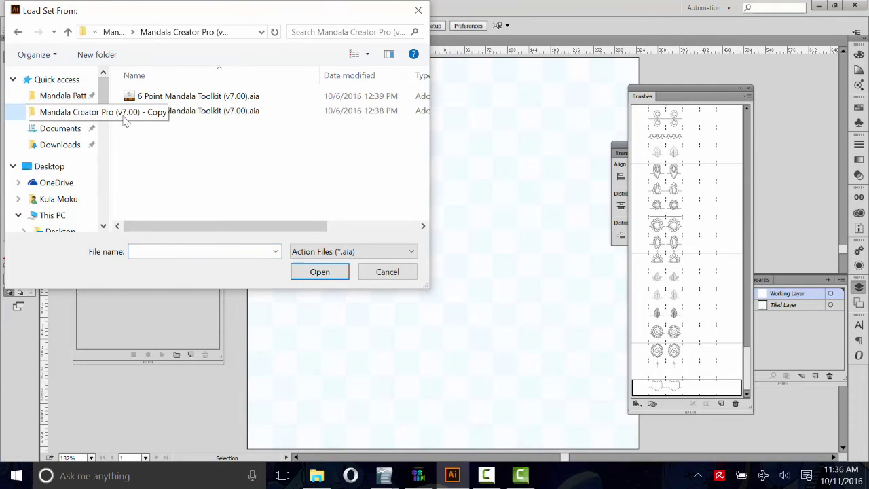
left_click(182, 114)
left_click(299, 271)
left_click(216, 81)
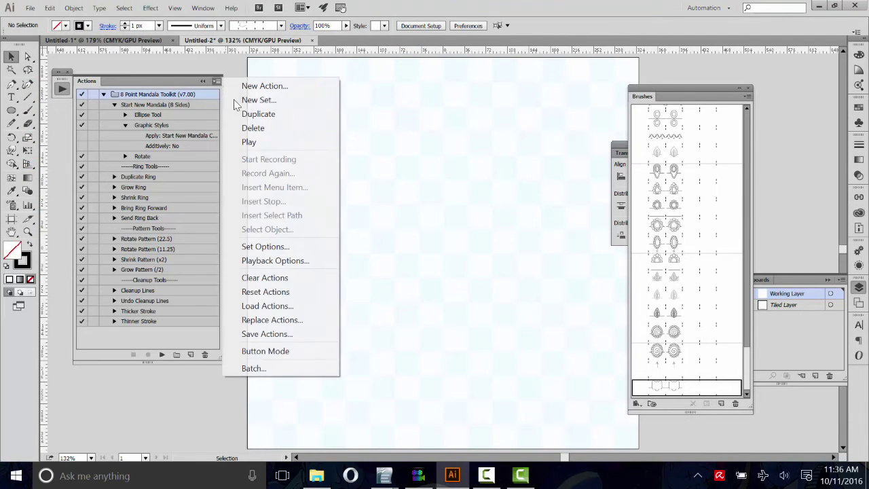
left_click(268, 351)
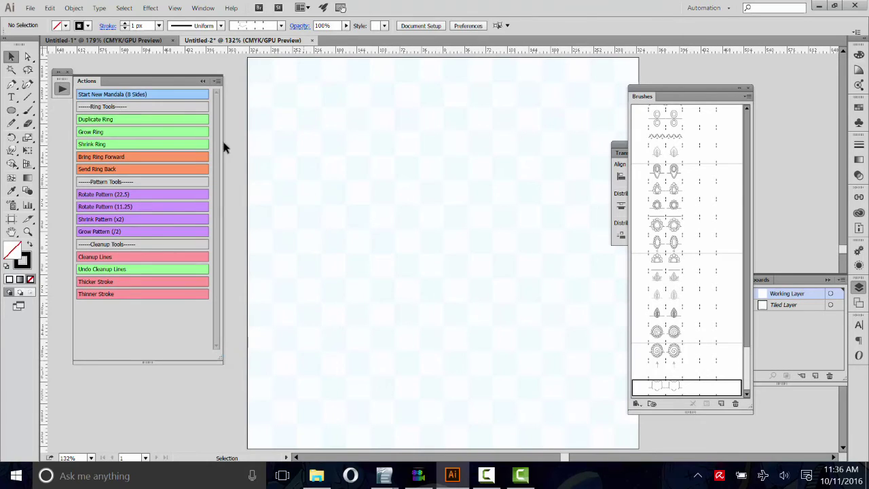
Step: Start a new 8-sided mandala and apply the last brush to its ring
left_click(117, 94)
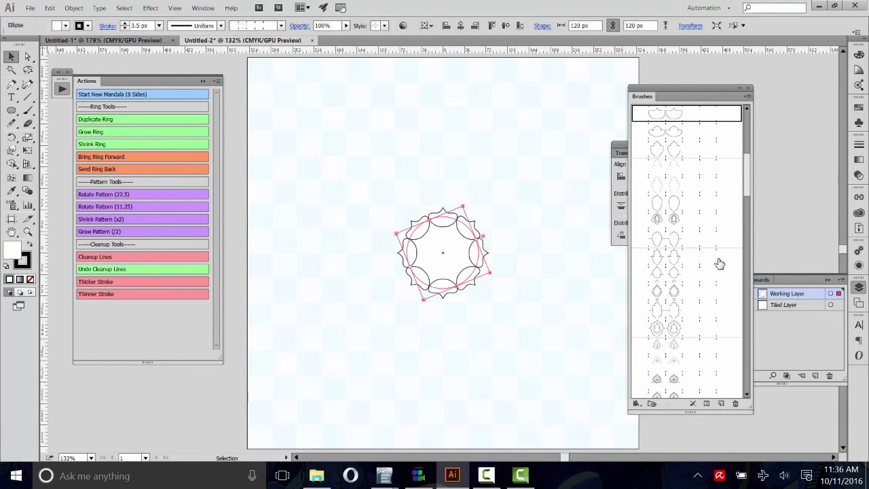
scroll(710, 272, "down", 10)
left_click(679, 387)
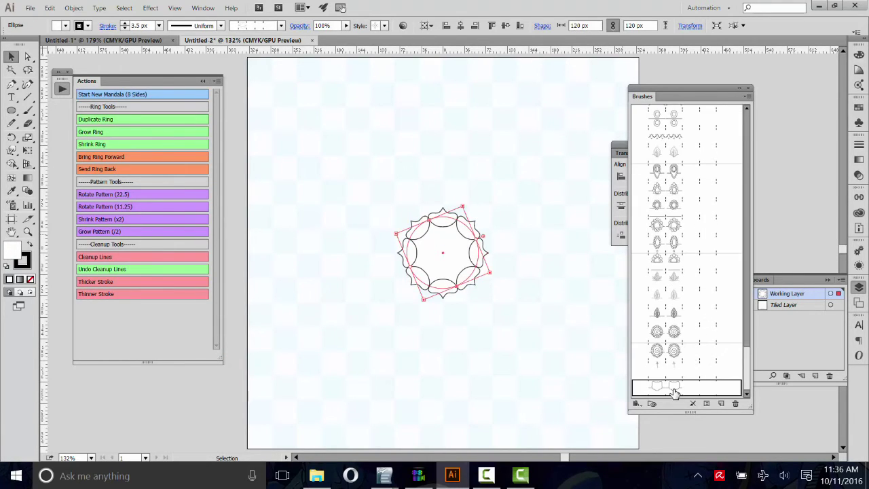
left_click(539, 343)
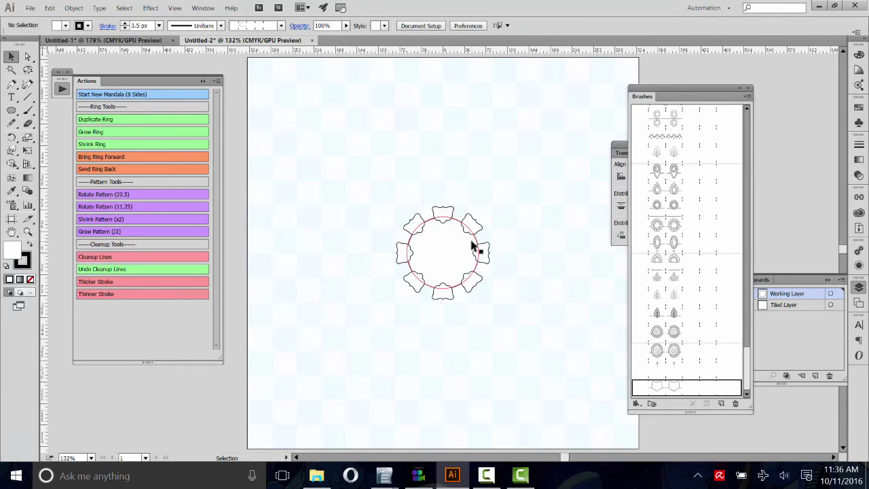
Step: Back in Untitled-1, select the grouped brush shape and bring up its context menu
left_click(139, 43)
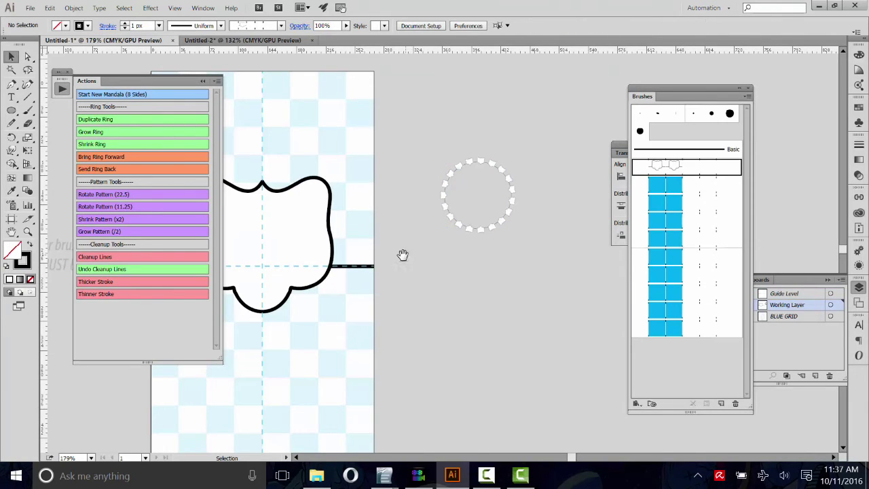
left_click_drag(402, 252, 509, 248)
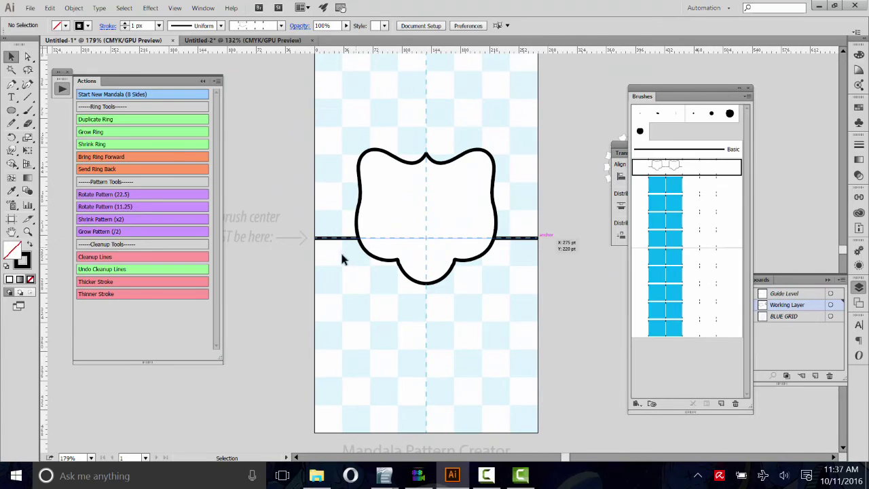
left_click(236, 43)
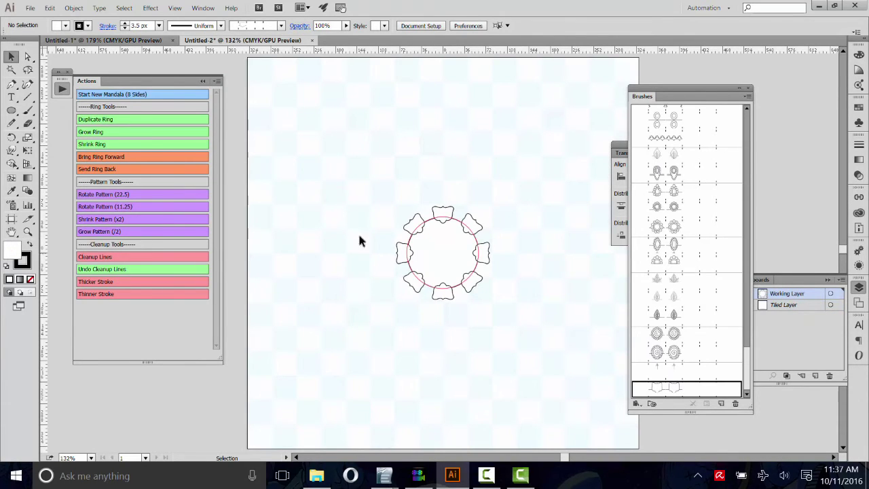
key("ctrl+Tab")
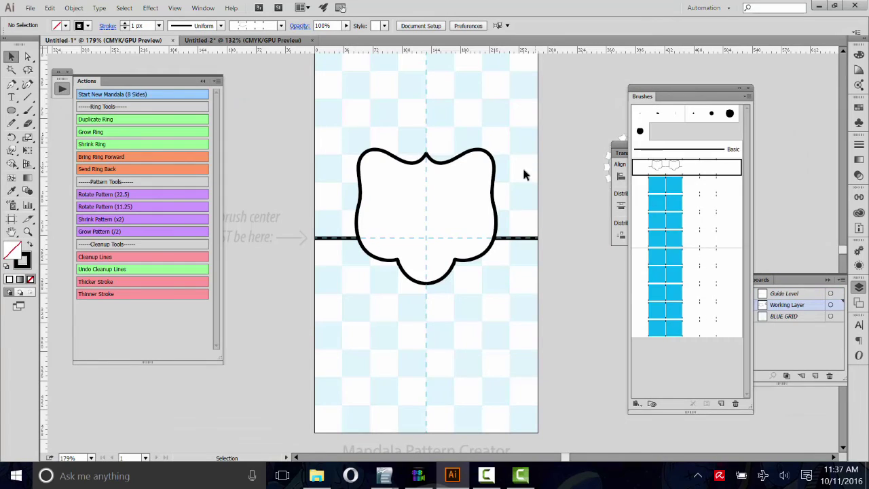
left_click(451, 208)
right_click(459, 181)
Step: Ungroup the brush shape and move the shape with its circle about 40 px up
left_click(496, 249)
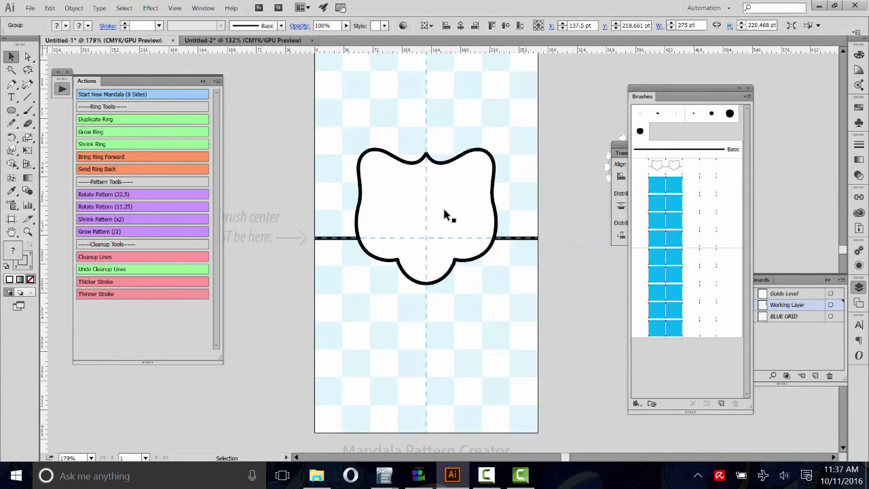
left_click(445, 214)
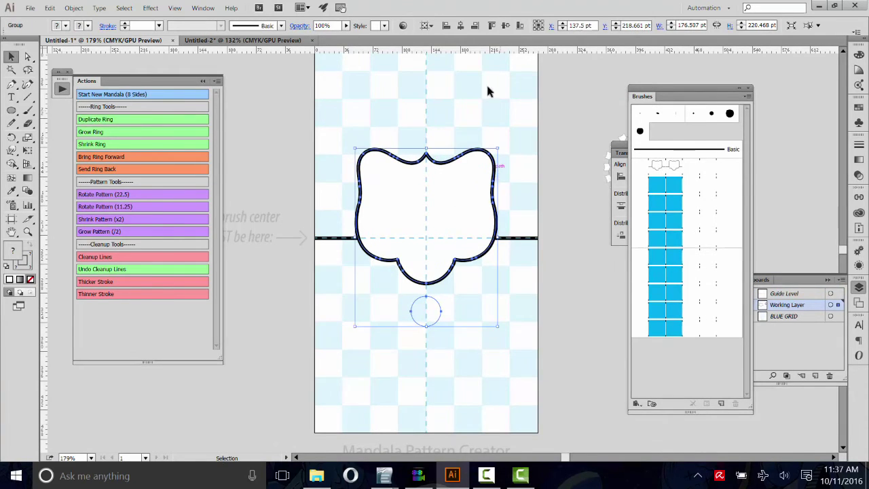
left_click(443, 314)
left_click(462, 210)
left_click_drag(455, 207, 455, 180)
left_click(563, 156)
Step: Drag the shape-and-circle artwork into the Brushes panel as a new brush
left_click_drag(498, 296, 453, 195)
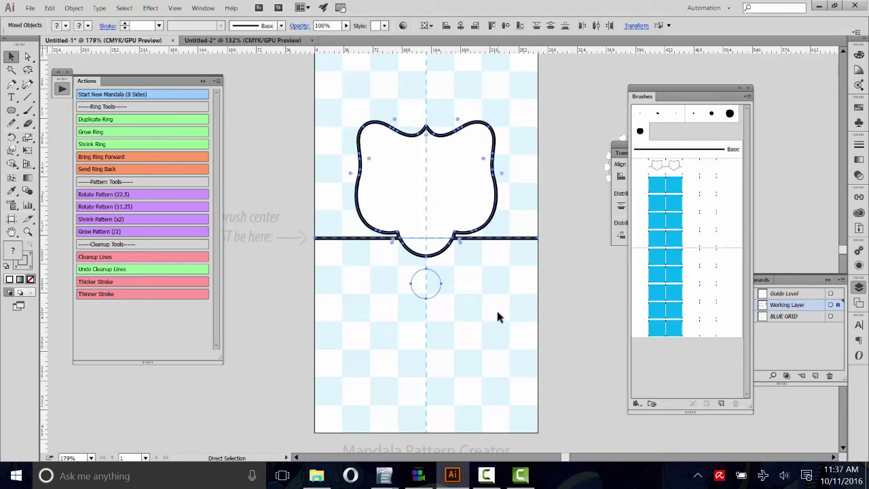
left_click(508, 330)
left_click(462, 188)
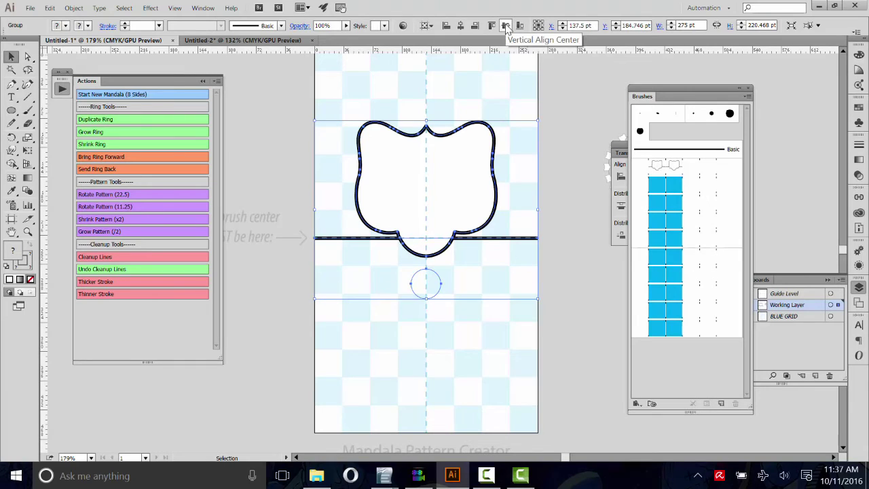
left_click(506, 27)
key("ctrl+z")
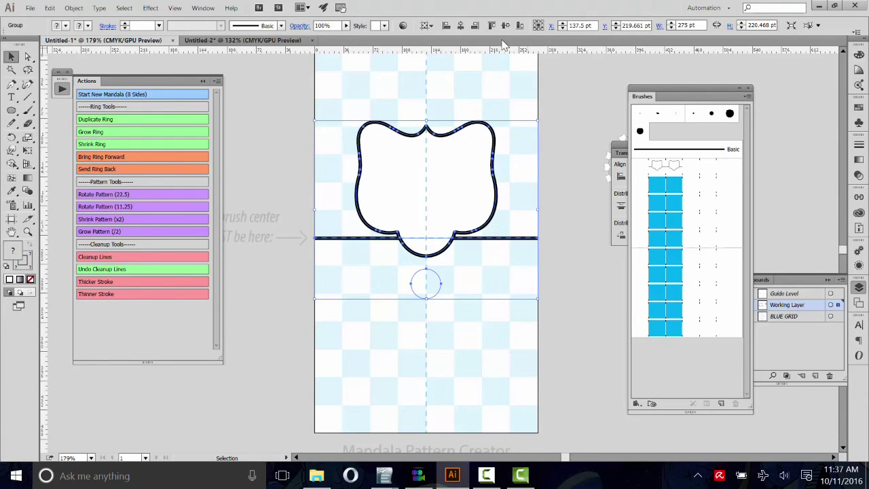
mouse_move(456, 168)
left_mouse_down()
mouse_move(625, 171)
mouse_move(661, 179)
mouse_move(661, 188)
left_mouse_up()
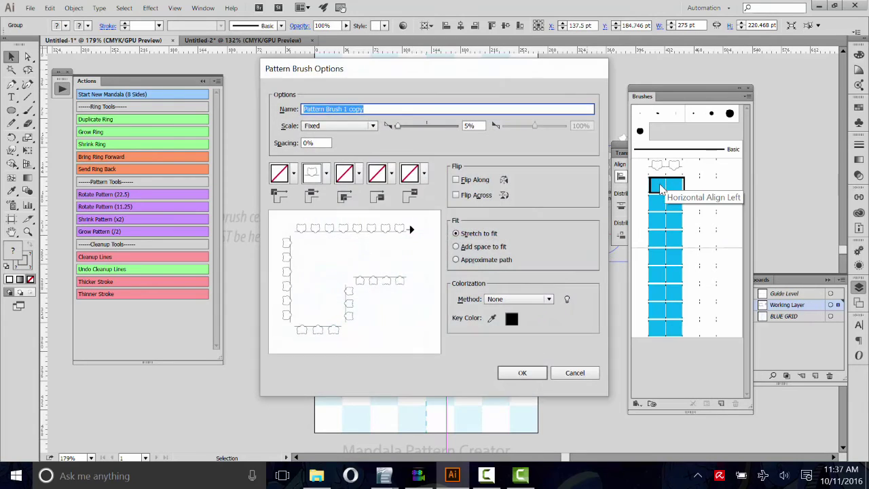
Step: Save the new pattern brush and apply it to the sample ring in Untitled-1
left_click(515, 372)
mouse_move(562, 375)
left_mouse_down()
mouse_move(439, 305)
mouse_move(392, 315)
left_mouse_up()
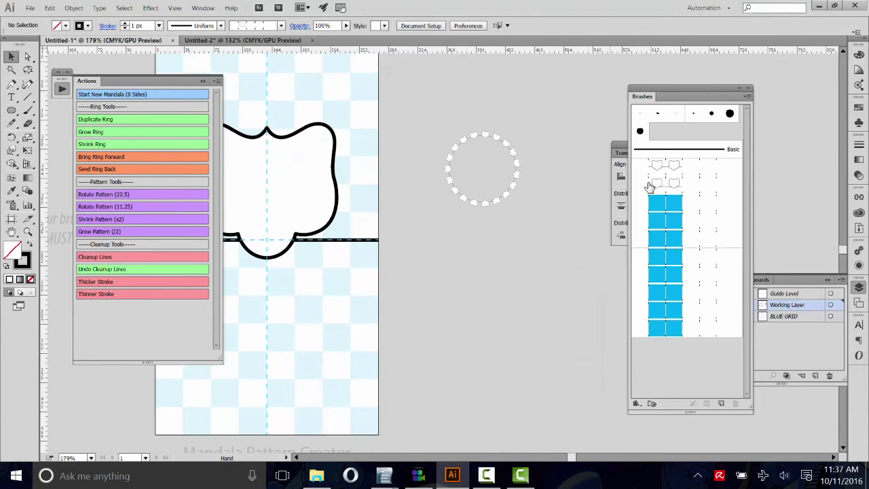
left_click(510, 140)
left_click(665, 184)
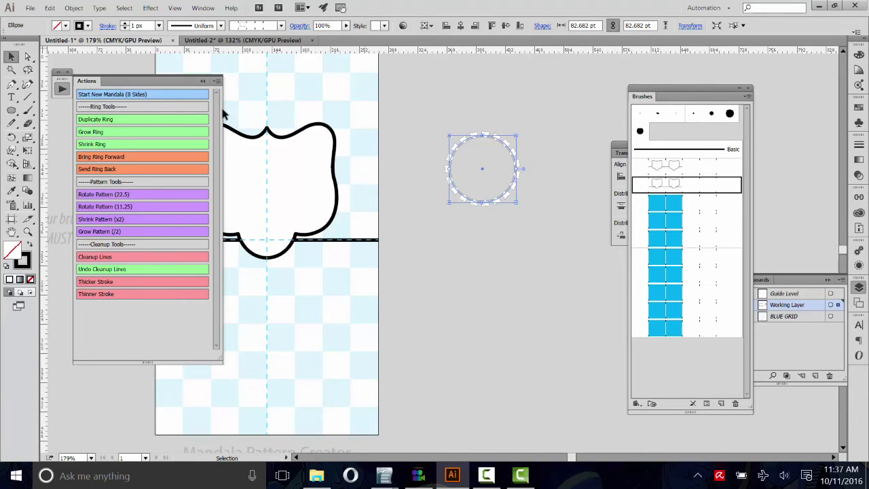
Step: In Untitled-2, delete the mandala's inner circle and apply the new brush to the ring
left_click(216, 41)
left_click(445, 252)
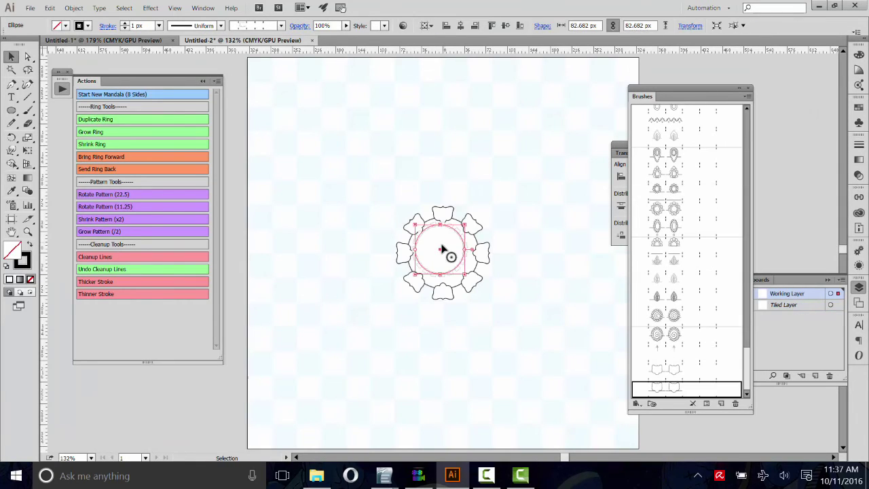
left_click_drag(457, 231, 374, 209)
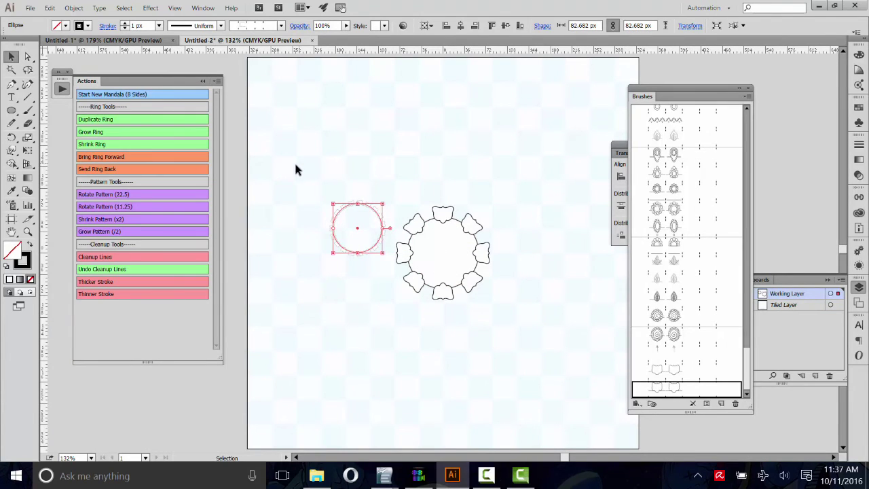
key("Delete")
mouse_move(417, 158)
left_mouse_down()
mouse_move(505, 282)
mouse_move(610, 337)
left_mouse_up()
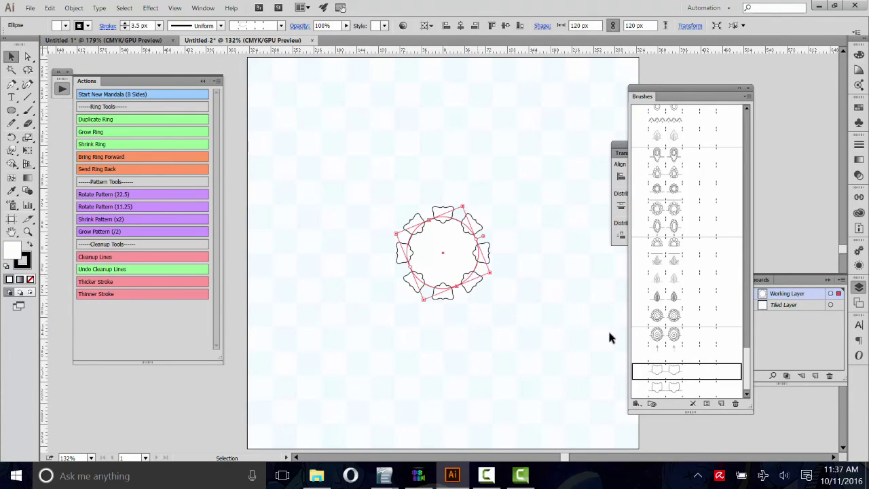
left_click(674, 393)
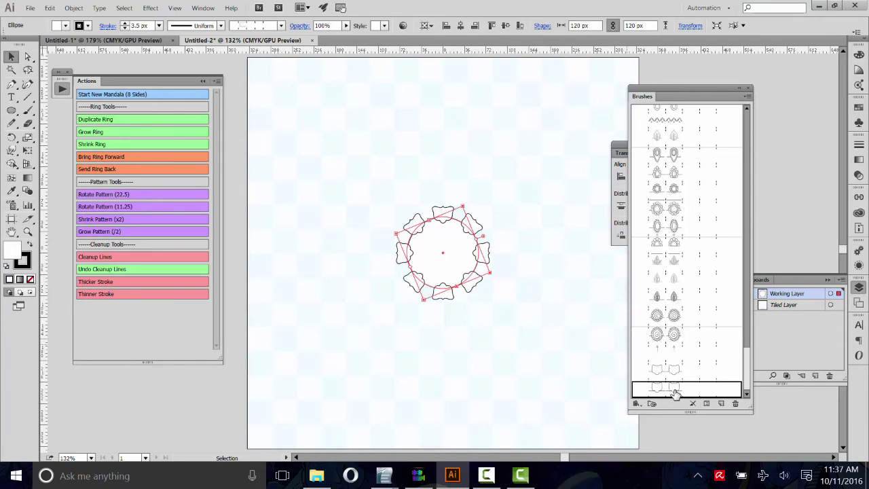
Step: Zoom in on the mandala and select the ring's circle path
left_click(191, 256)
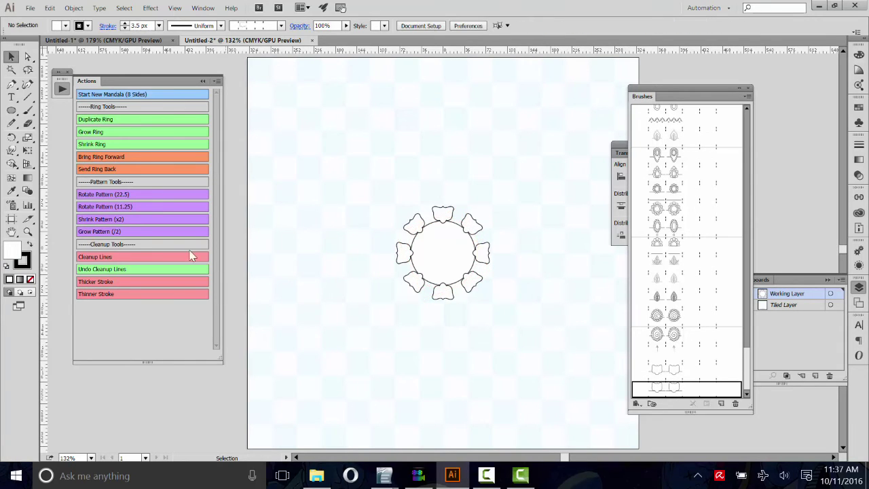
left_click(28, 232)
left_click(450, 272)
left_click(457, 244)
left_click(443, 234)
left_click(400, 287)
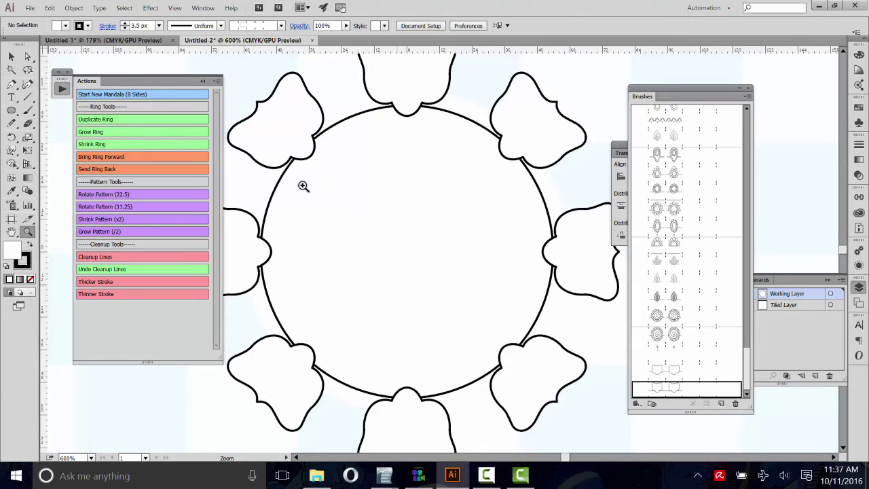
key("v")
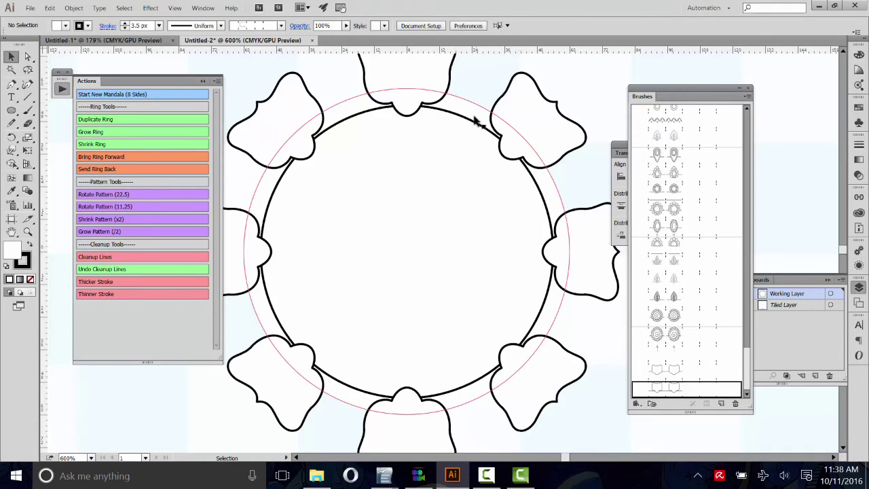
scroll(434, 153, "up", 2)
left_click(460, 156)
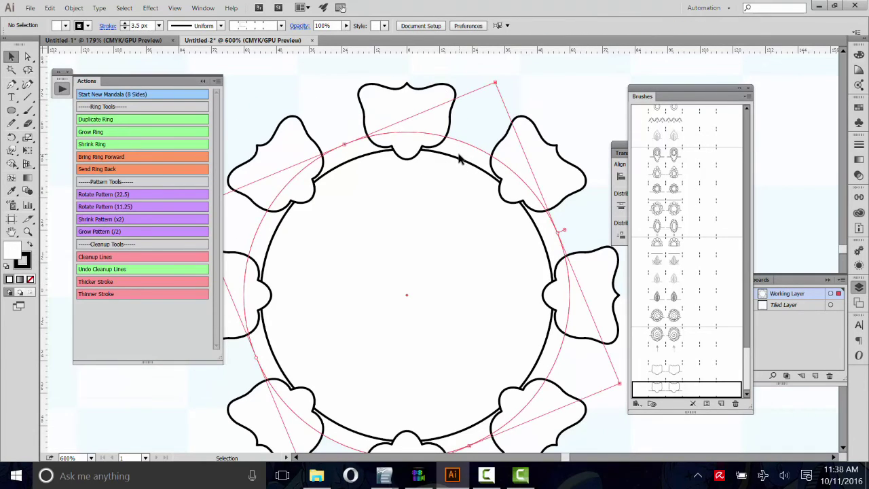
Step: Make a larger duplicate ring rotated 11.25 degrees, then fine-tune it with Shrink and Grow Ring
left_click(110, 119)
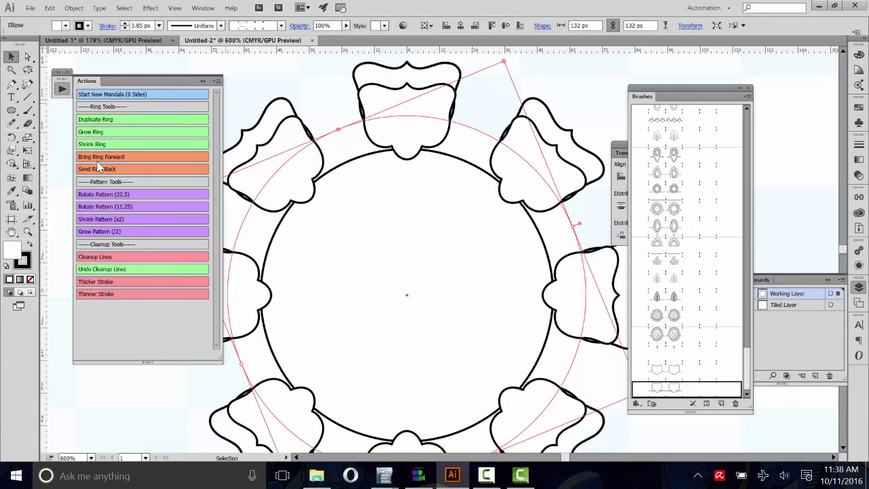
left_click(105, 207)
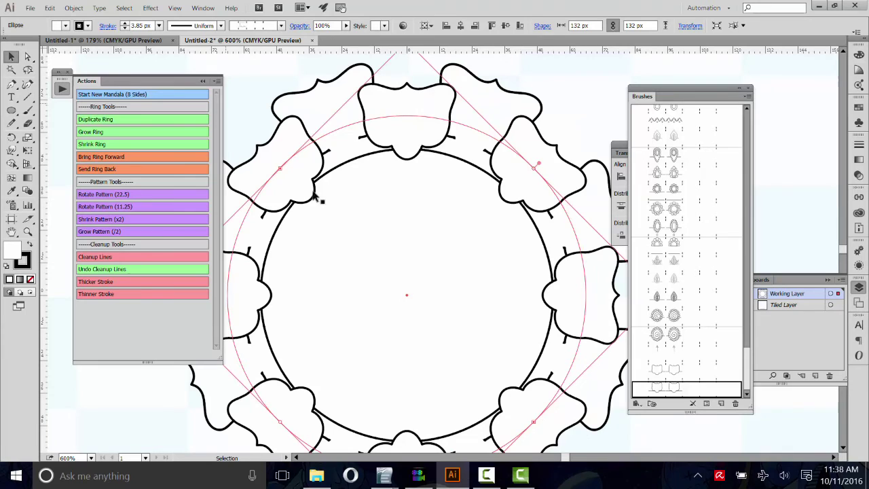
left_click(95, 144)
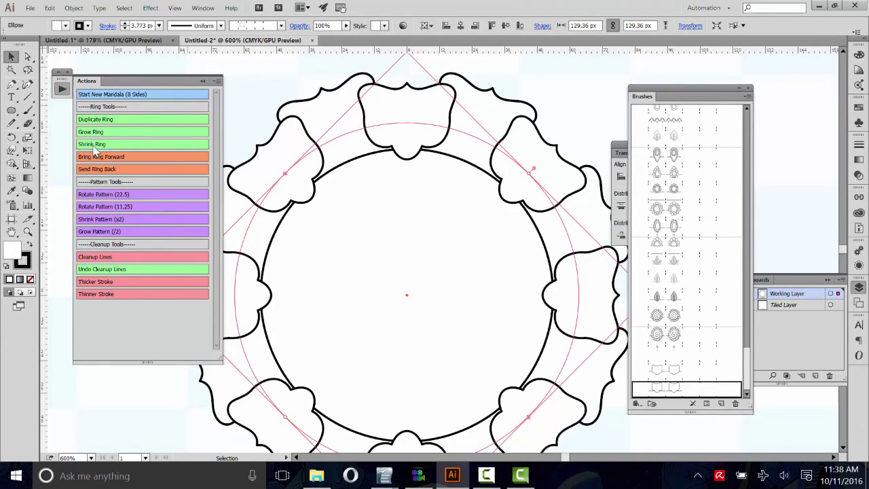
left_click(97, 133)
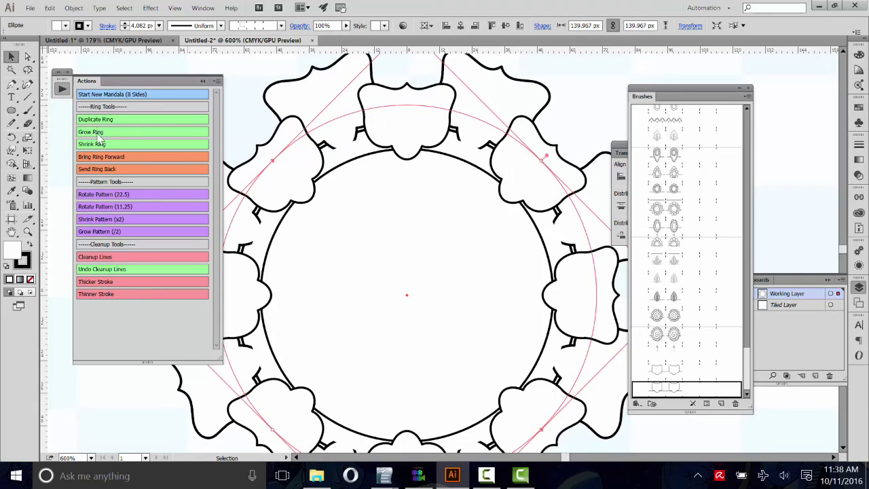
left_click(99, 144)
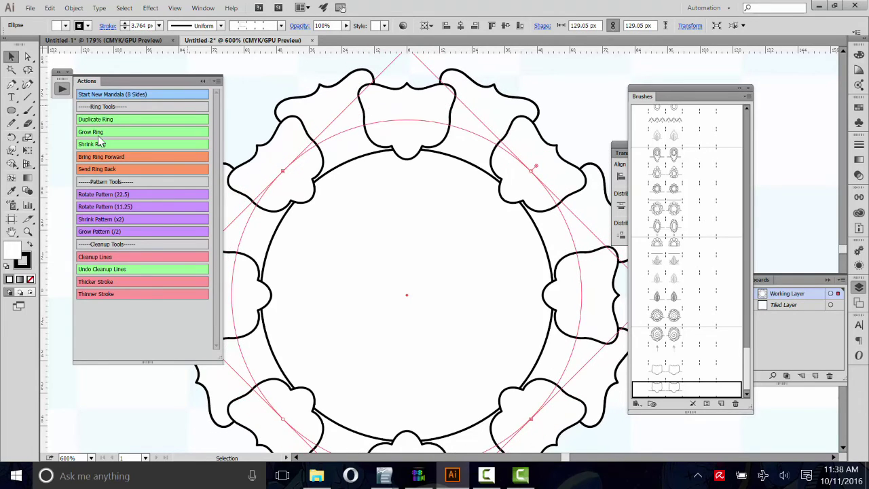
left_click(99, 132)
left_click(112, 41)
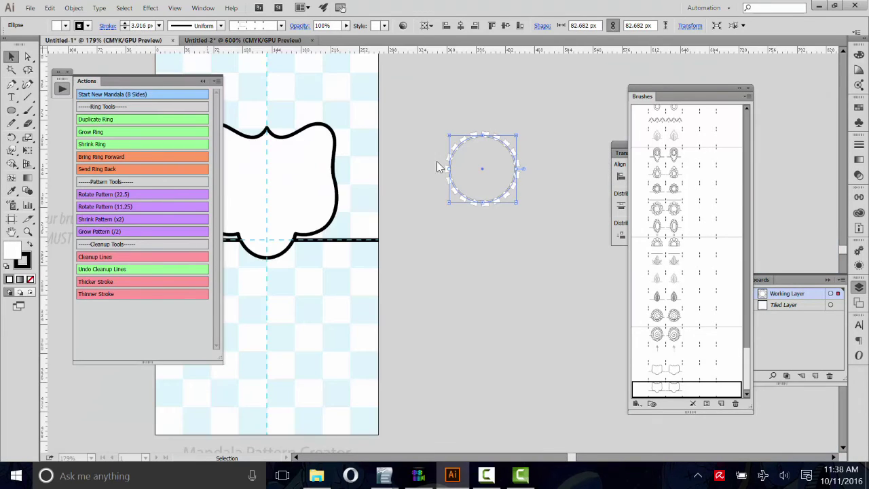
Step: Select the old scallop frame, centreline and circles together and delete them, emptying the artboard
left_click_drag(423, 237, 431, 197)
left_click_drag(472, 363, 312, 116)
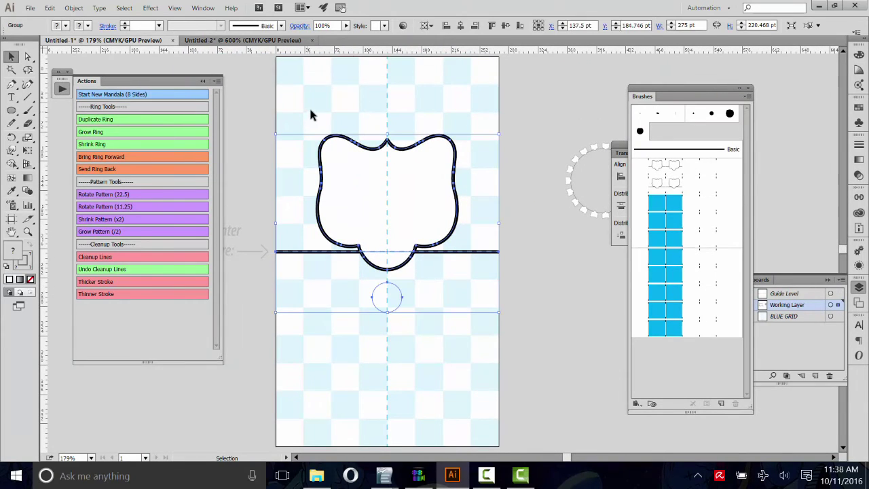
left_click(506, 27)
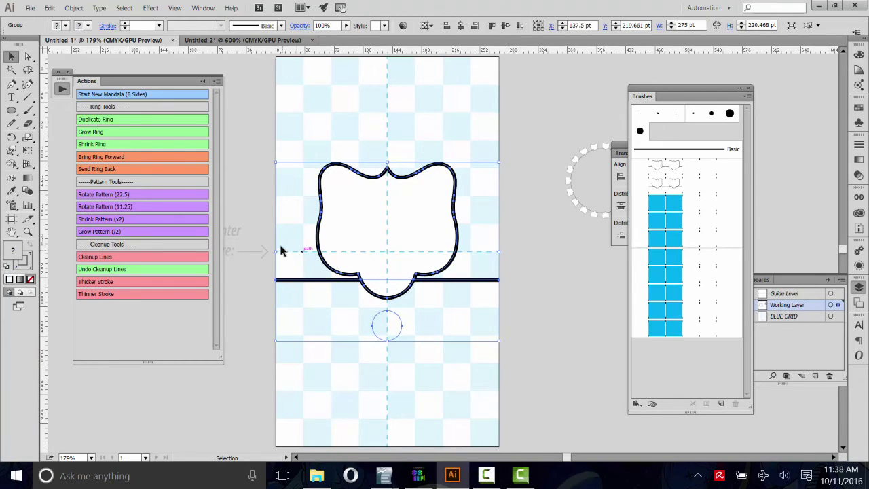
left_click(338, 141)
key("ctrl+z")
key("Delete")
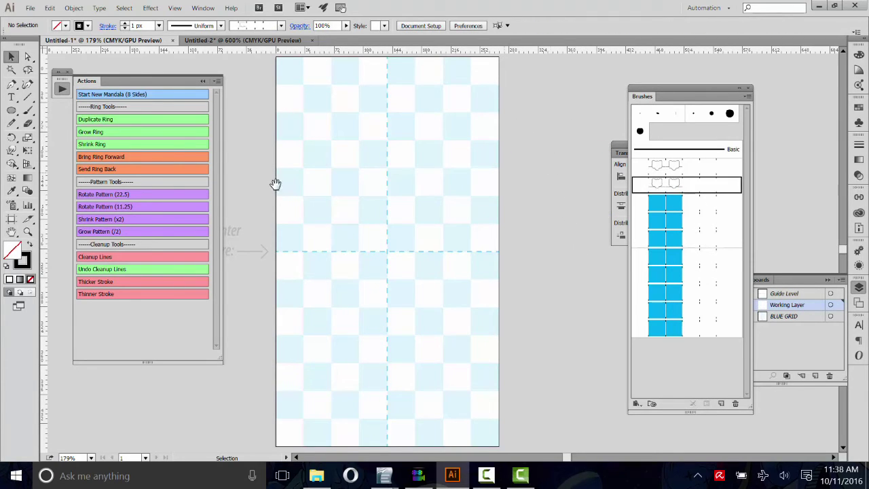
Step: Draw a Pen curve from the centre guide that sweeps left and ends at the upper right
left_click(11, 110)
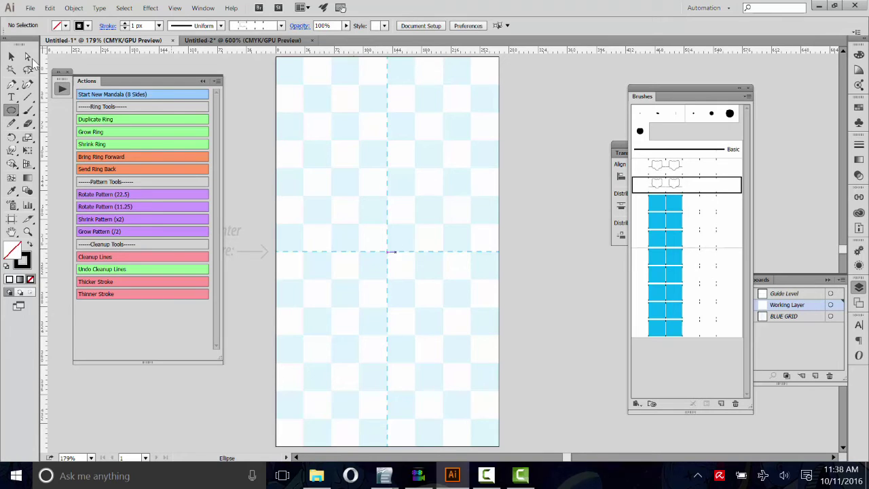
left_click(10, 85)
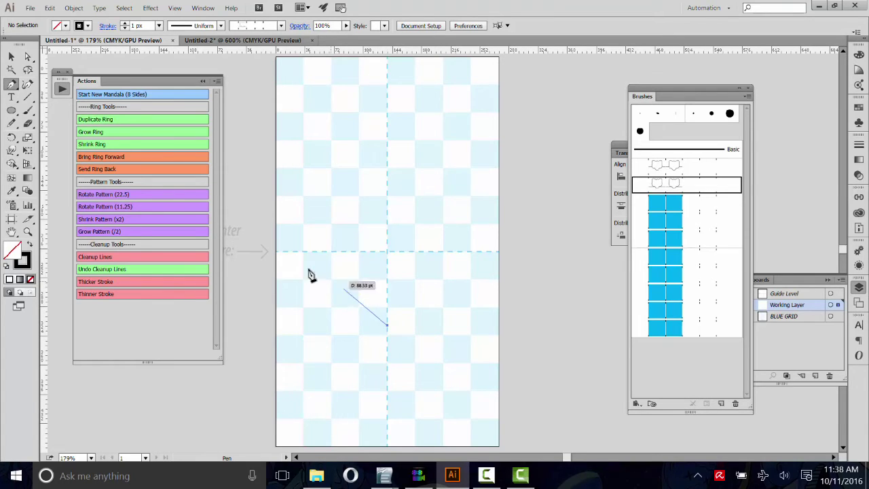
left_click_drag(291, 252, 296, 170)
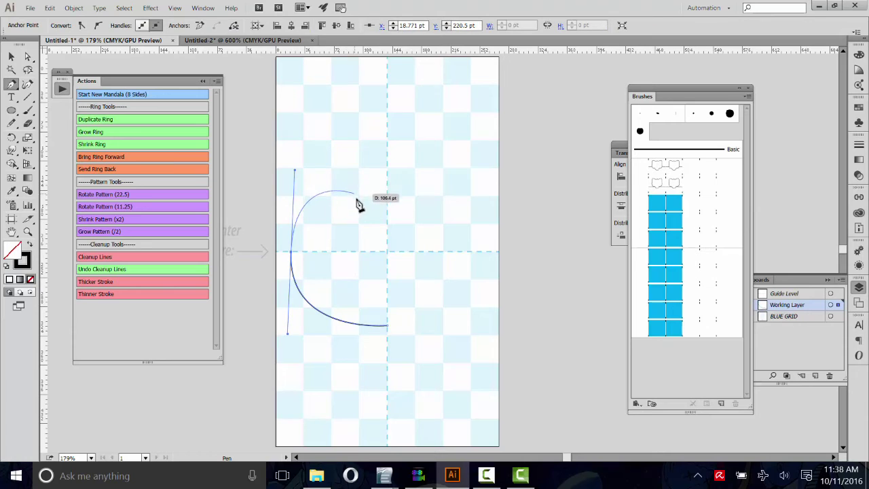
left_click_drag(359, 218, 365, 220)
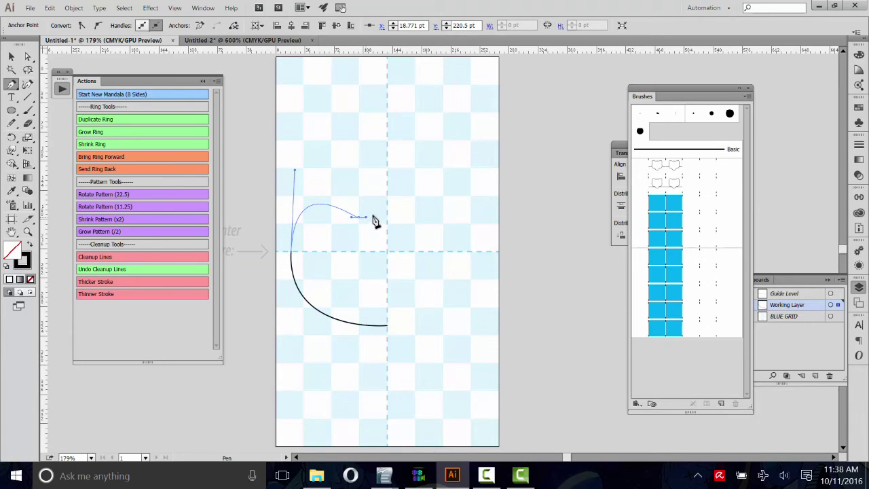
left_click_drag(411, 183, 423, 171)
Step: Select the new 148.554 × 178.704 pt curve with the Selection tool
key("v")
left_click(354, 129)
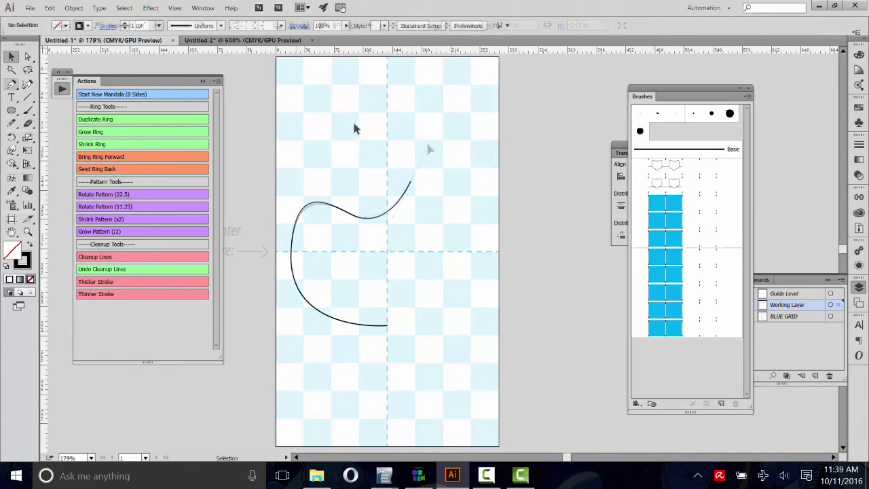
left_click_drag(471, 261, 368, 155)
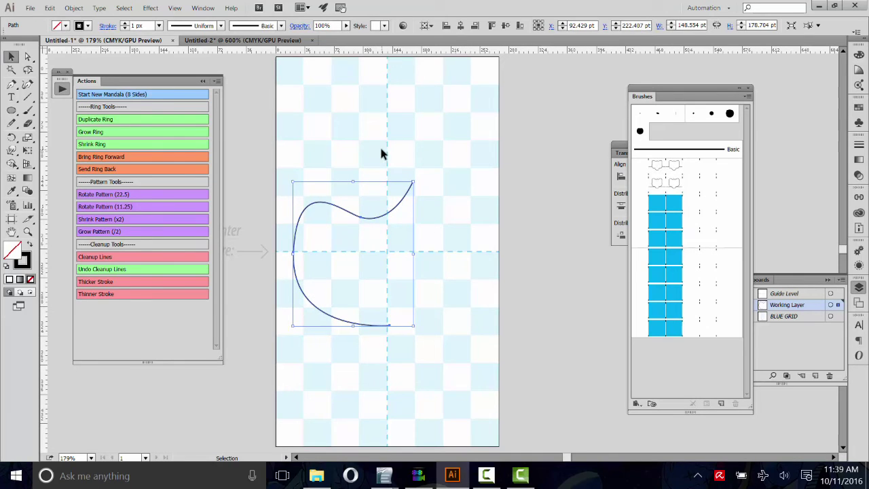
left_click(409, 328)
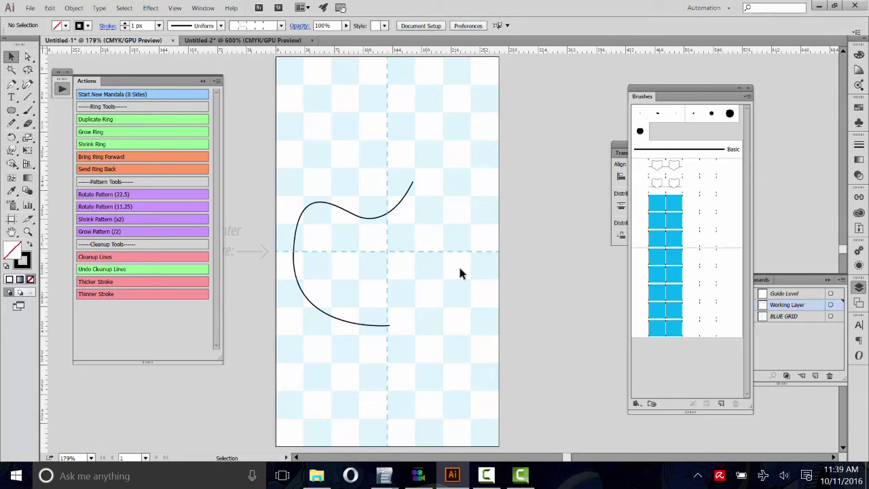
left_click_drag(309, 162, 327, 221)
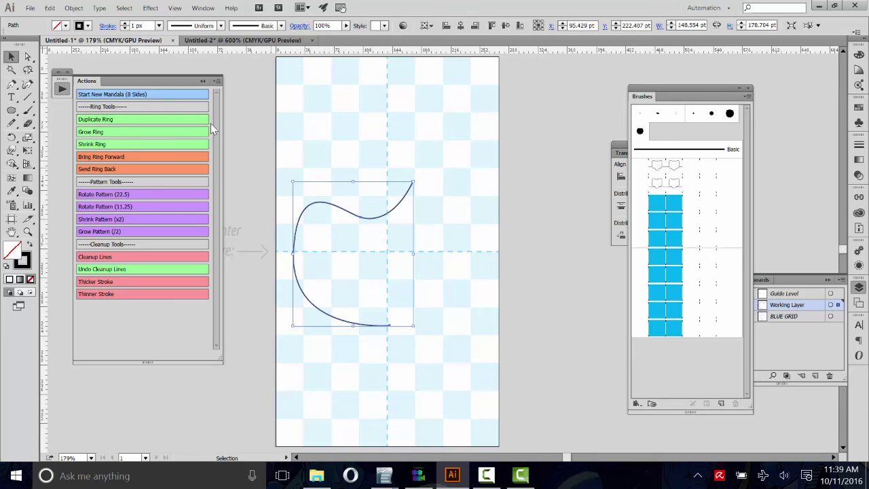
Step: Clear all existing actions from the Actions panel
left_click(219, 82)
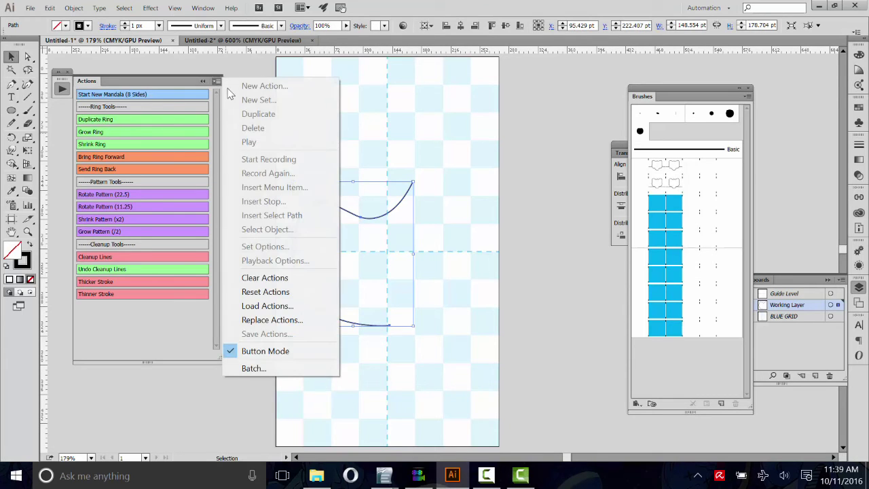
left_click(252, 278)
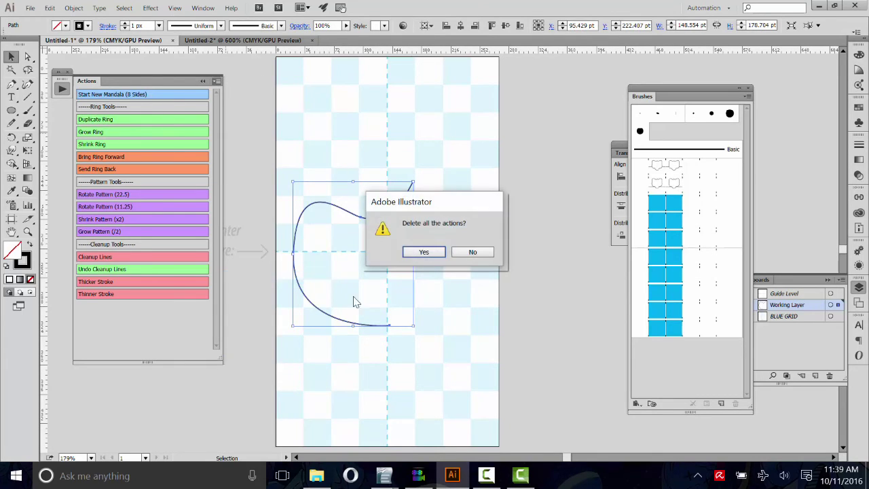
left_click(415, 252)
Step: Load the Mandala Pattern Tools (v2.5).aia action set
left_click(218, 82)
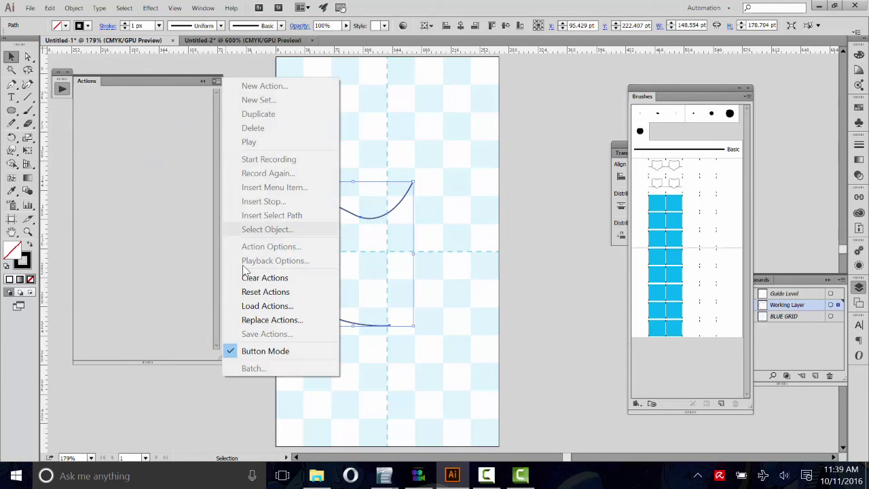
left_click(262, 305)
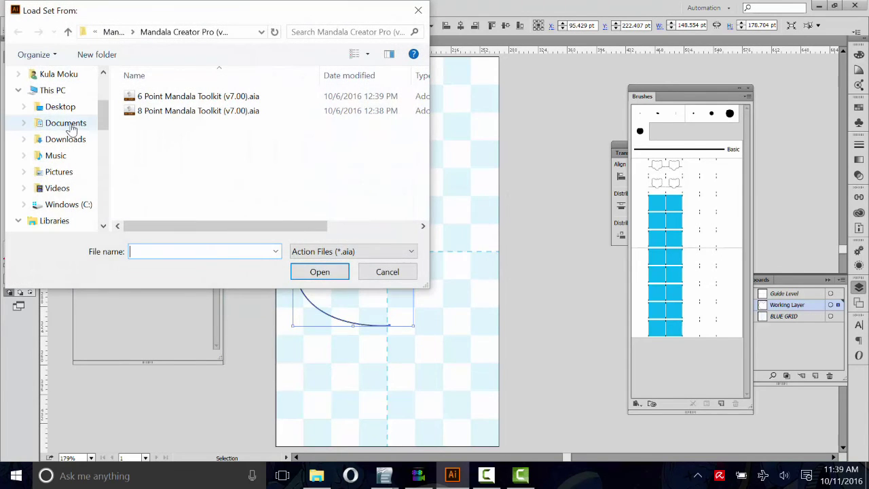
scroll(41, 122, "up", 2)
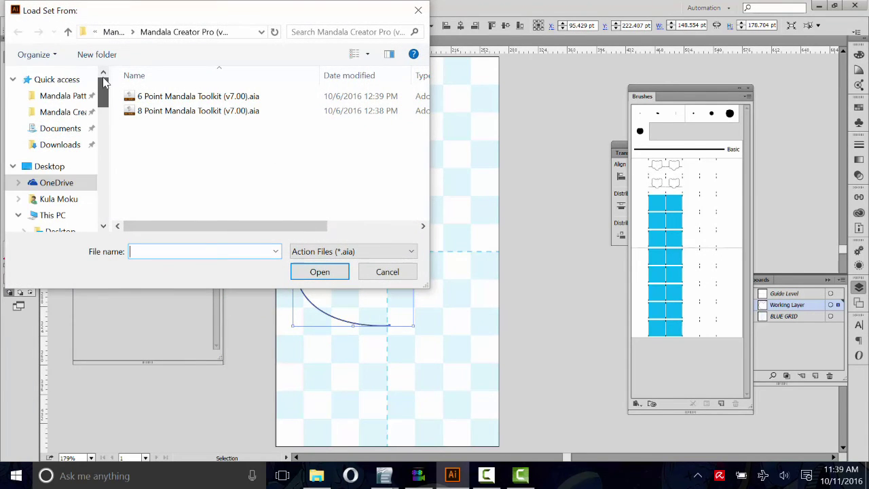
left_click(64, 96)
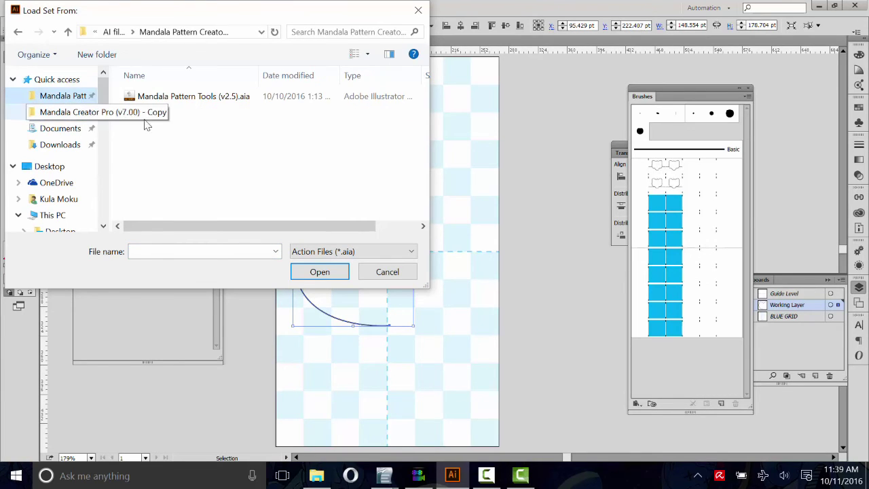
left_click(194, 96)
left_click(318, 272)
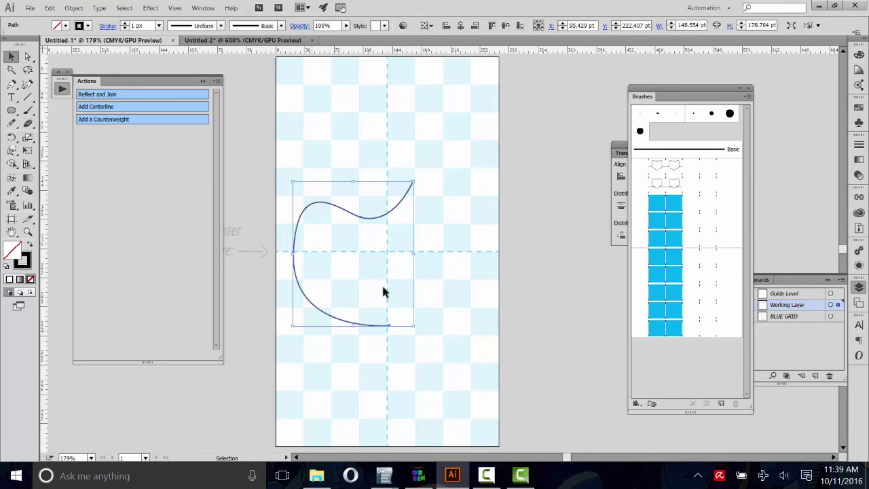
Step: Run Reflect and Join to close the curve, then scale it proportionally to 275 pt wide
left_click(102, 94)
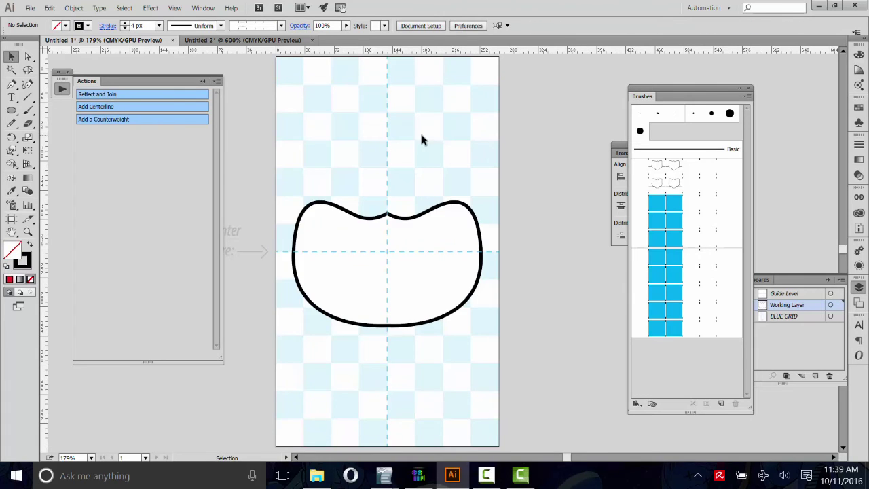
left_click(446, 223)
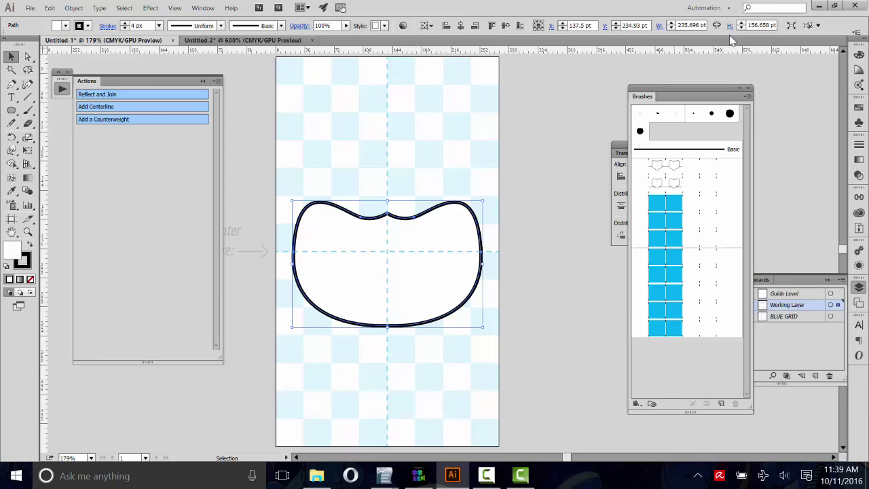
key("shift+F7")
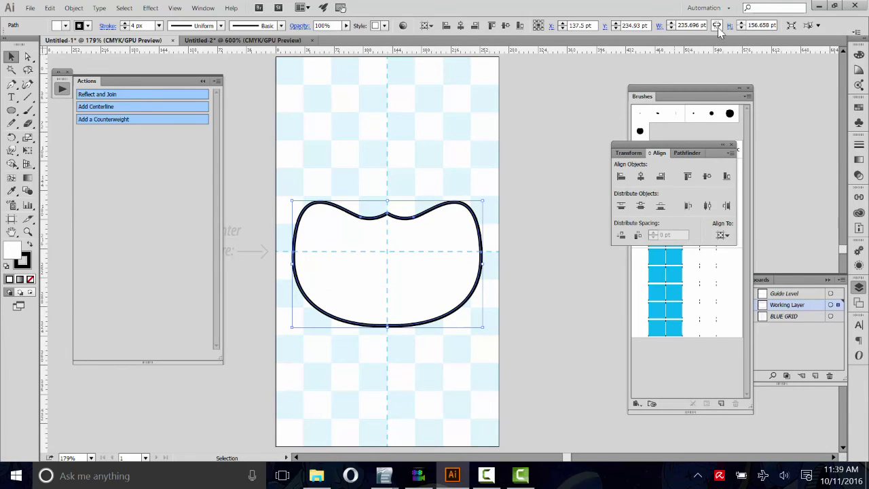
left_click(718, 27)
double_click(686, 25)
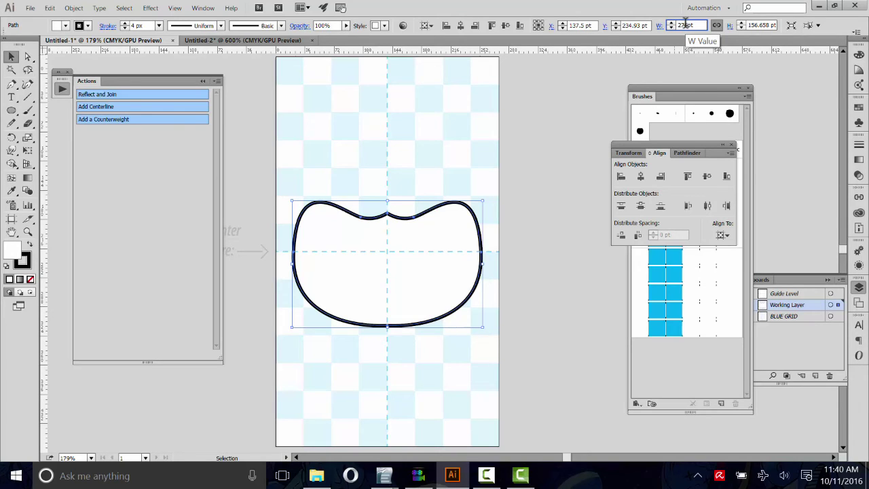
type("275")
key("Return")
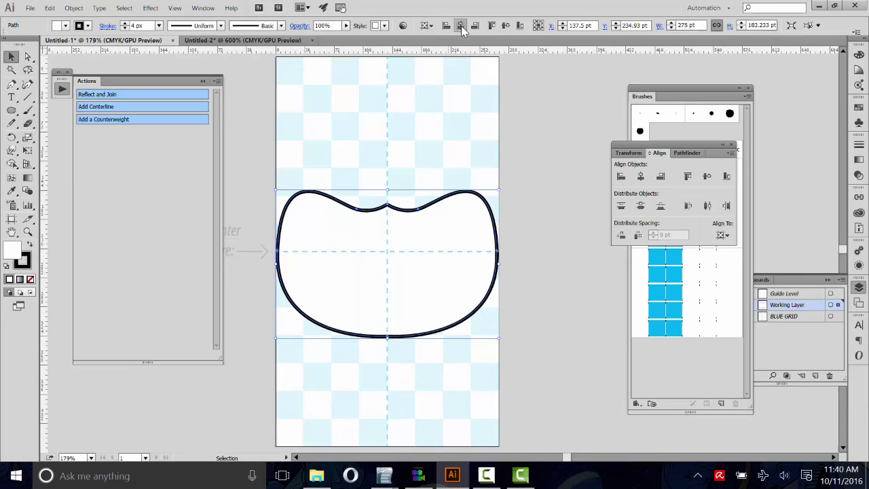
left_click(592, 117)
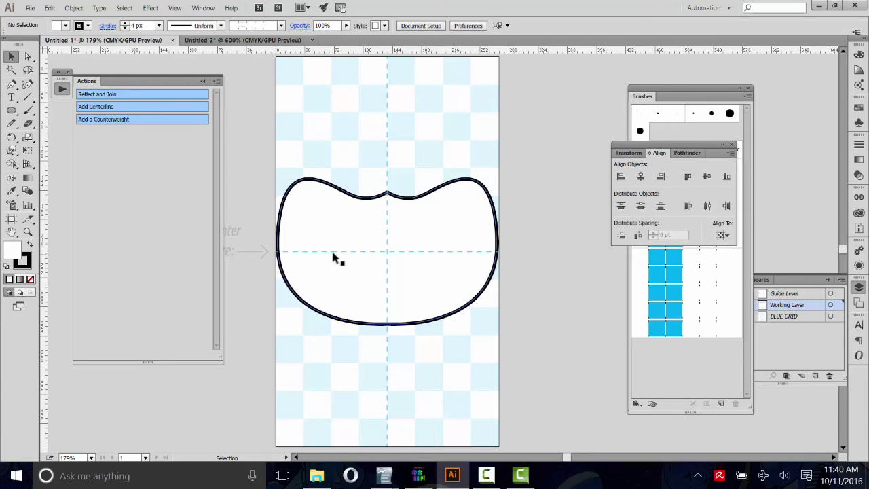
Step: Undo an accidental stretch and move the bean shape higher on the artboard
left_click(280, 252)
left_click_drag(274, 251, 270, 251)
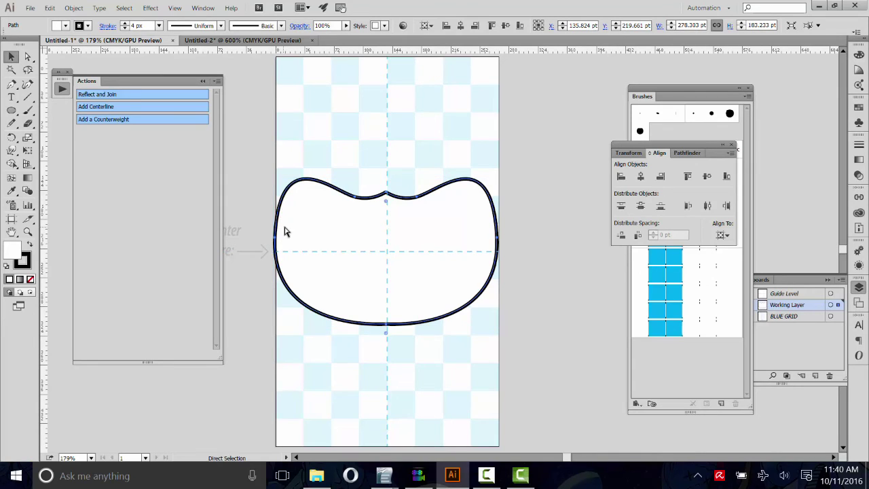
key("ctrl+z")
left_click(436, 127)
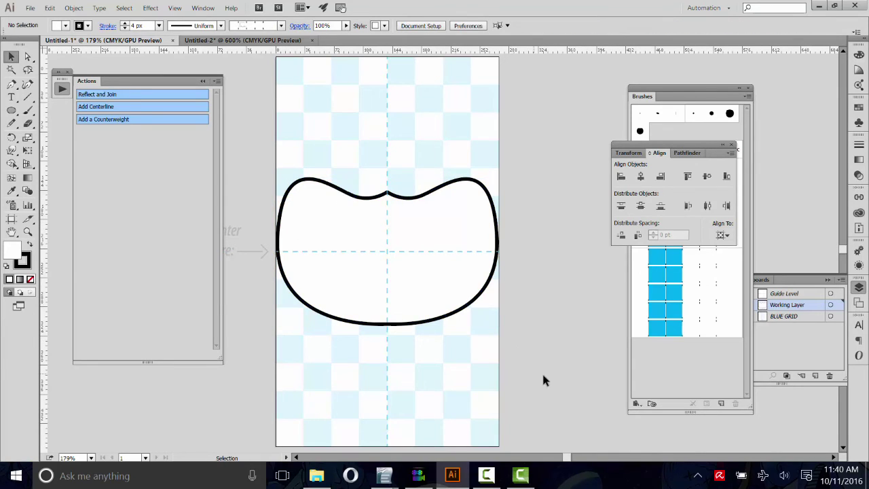
key("ctrl+a")
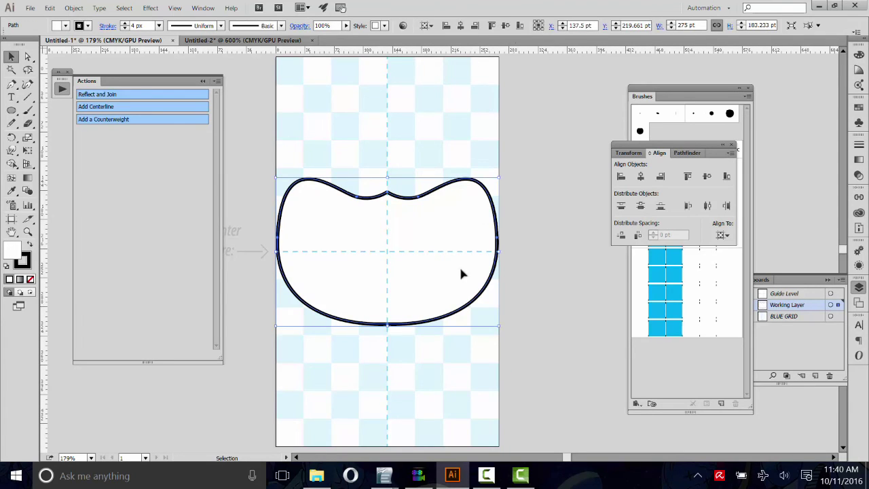
left_click_drag(450, 305, 448, 259)
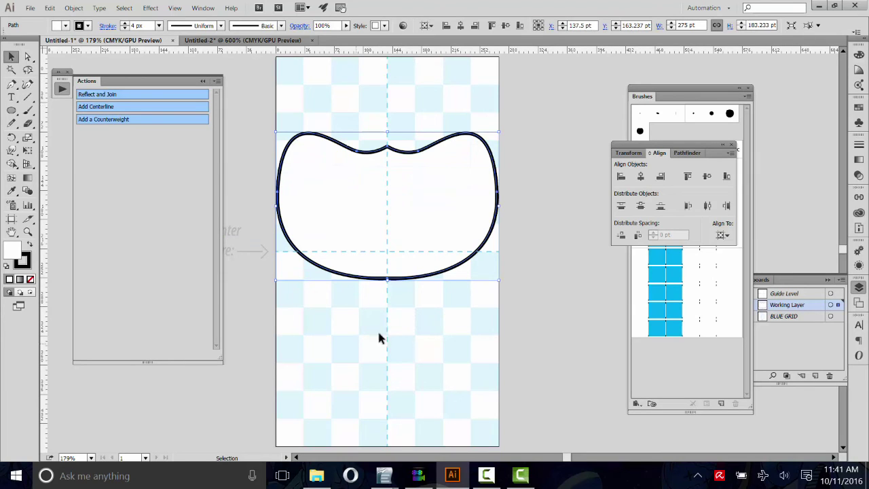
Step: Centre the bean shape vertically without a counterweight, then drag it into the Brushes panel
left_click(108, 120)
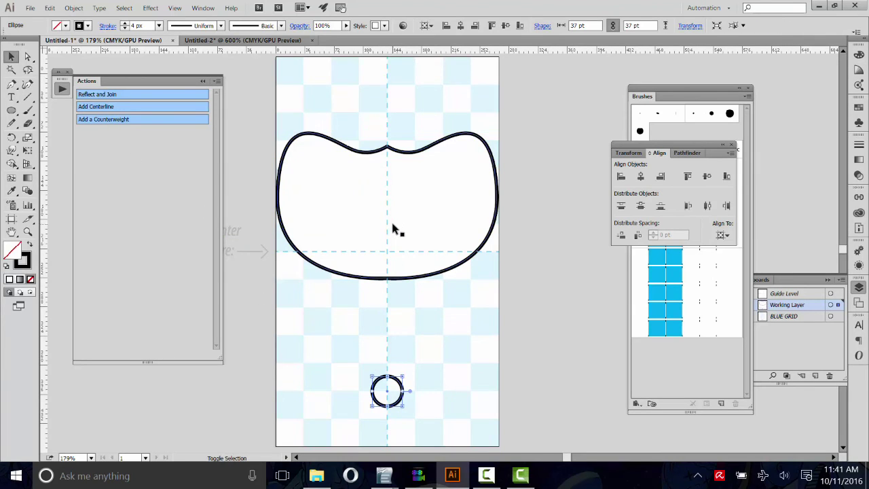
key("ctrl+z")
key("ctrl+z")
key("ctrl+z")
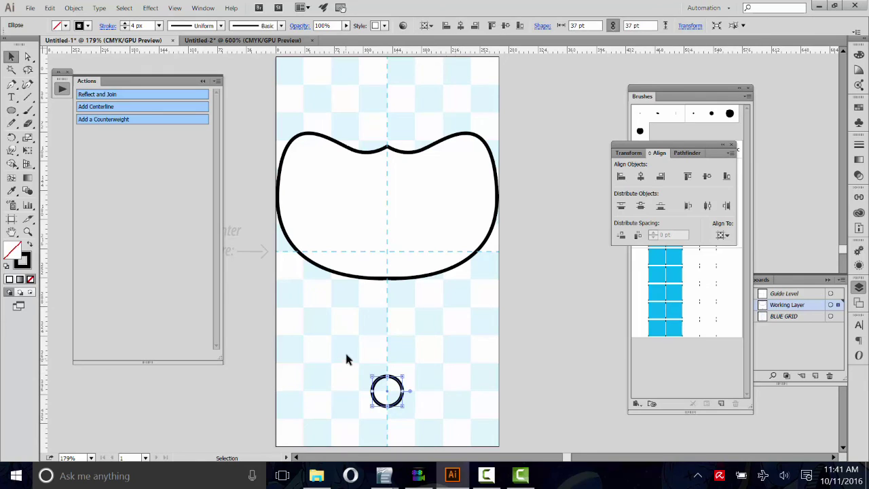
left_click(506, 26)
left_click(536, 203)
left_click(732, 145)
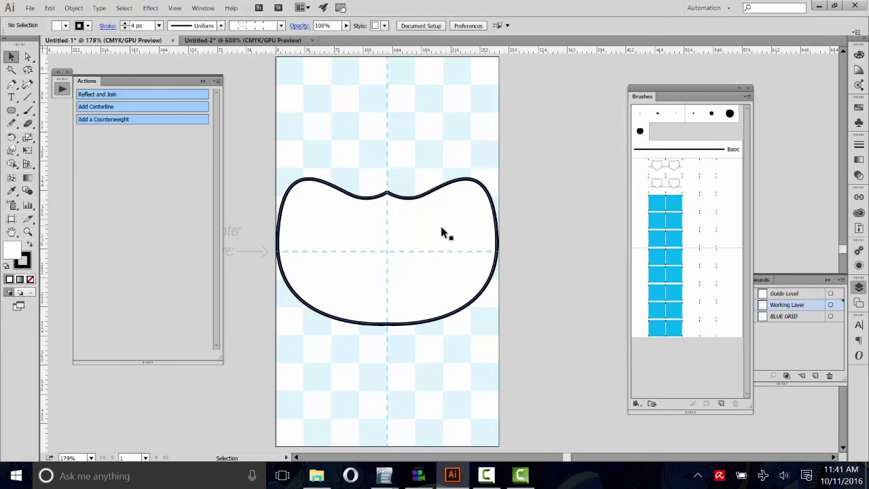
mouse_move(444, 233)
left_mouse_down()
mouse_move(459, 268)
mouse_move(586, 188)
mouse_move(629, 217)
mouse_move(677, 205)
mouse_move(687, 215)
mouse_move(676, 213)
left_mouse_up()
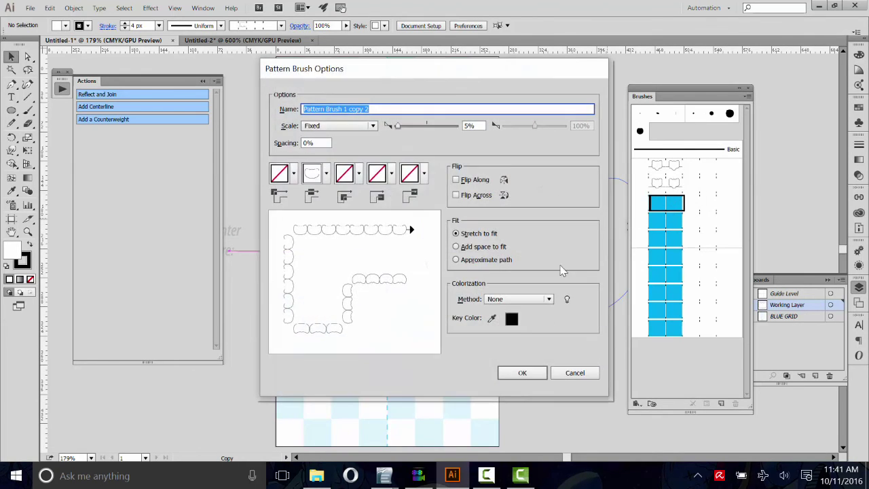
Step: Save the bean shape as a new pattern brush and apply it to a test circle
left_click(526, 373)
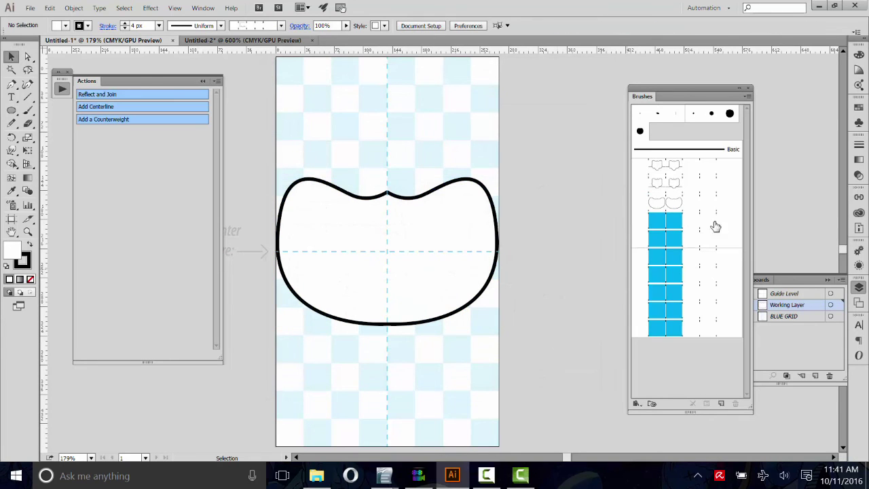
scroll(476, 238, "up", 2)
scroll(475, 238, "right", 5)
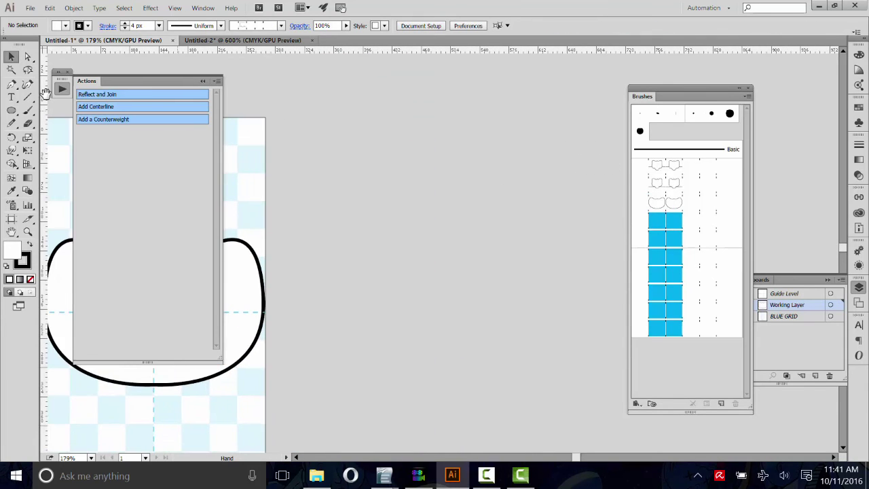
left_click(12, 110)
left_click_drag(360, 168, 417, 202)
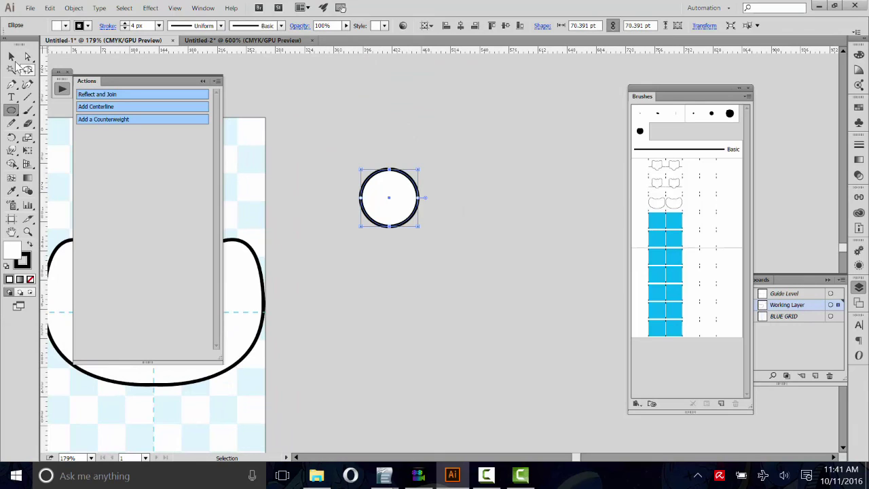
key("v")
left_click_drag(416, 132, 455, 197)
left_click(665, 203)
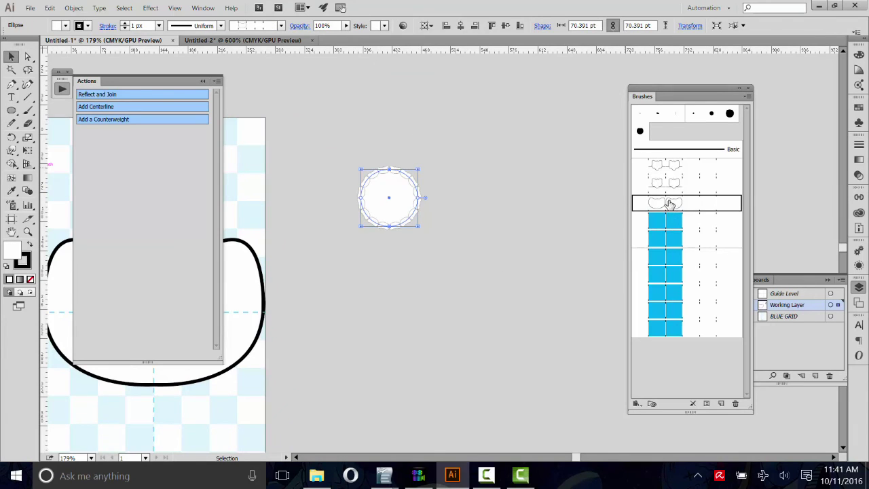
Step: Switch to Untitled-2, fit its artboard in the window, and undo back to the plain circle
key("a")
left_click_drag(536, 260, 319, 129)
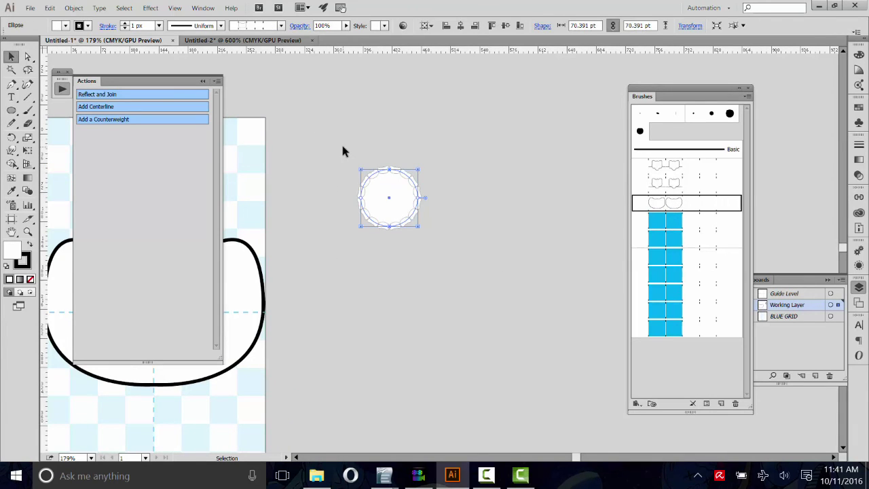
key("v")
left_click(242, 41)
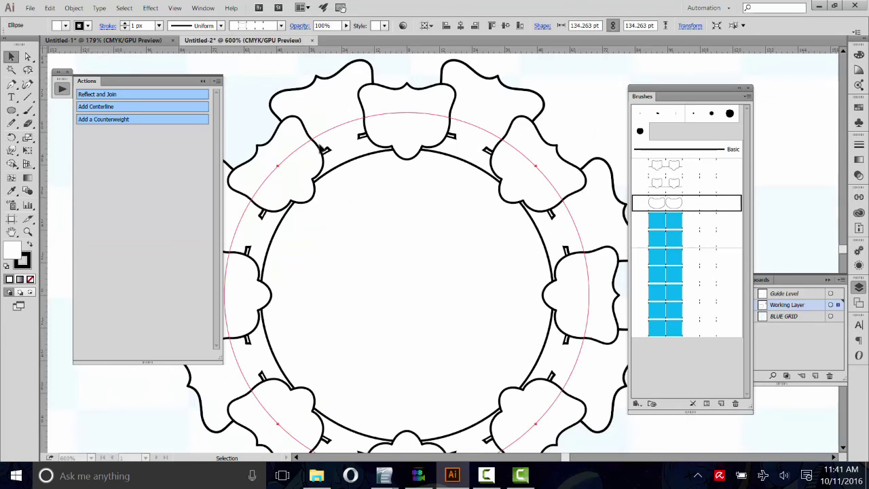
key("ctrl+0")
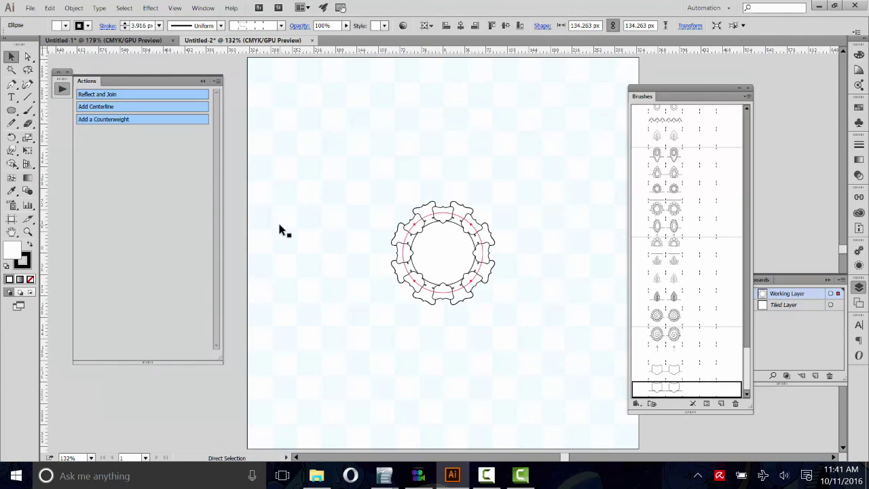
key("ctrl+z")
key("ctrl+z")
key("ctrl+z")
key("ctrl+z")
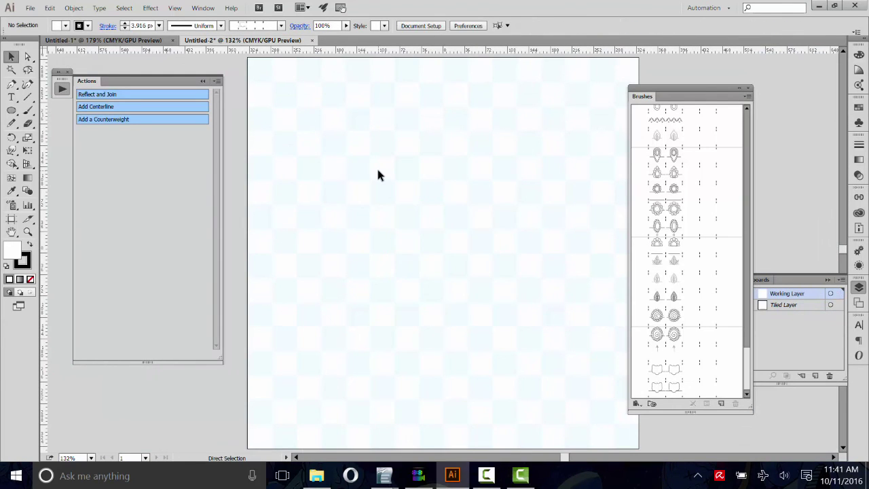
Step: Apply the new pattern brush to the Untitled-2 circle, then delete the test circle
left_click(514, 326)
key("ctrl+a")
left_click(479, 241)
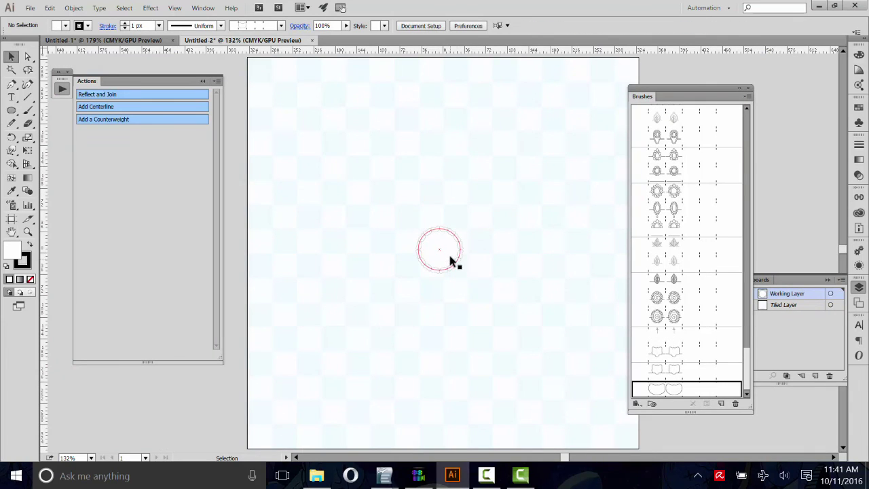
left_click(682, 371)
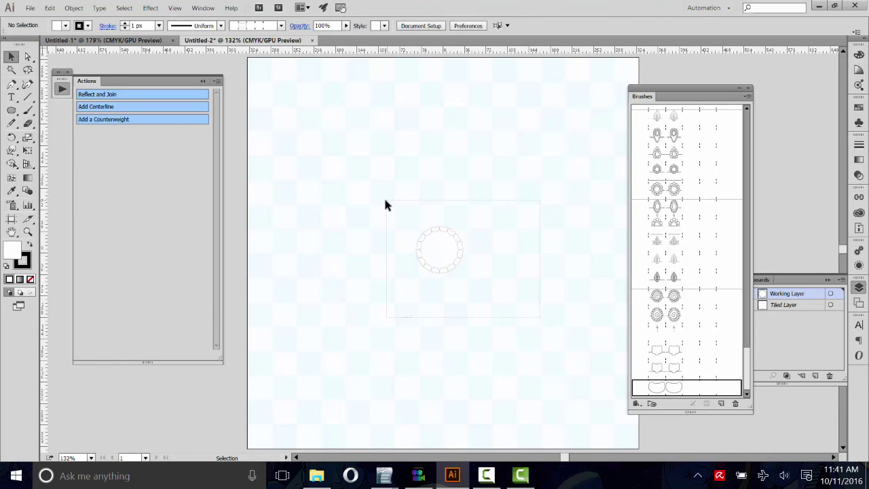
key("ctrl+a")
key("Delete")
left_click(217, 81)
Step: Clear the actions and load the mandala toolkit file from the Mandala Creator Pro (v7.00) - Copy folder
left_click(264, 280)
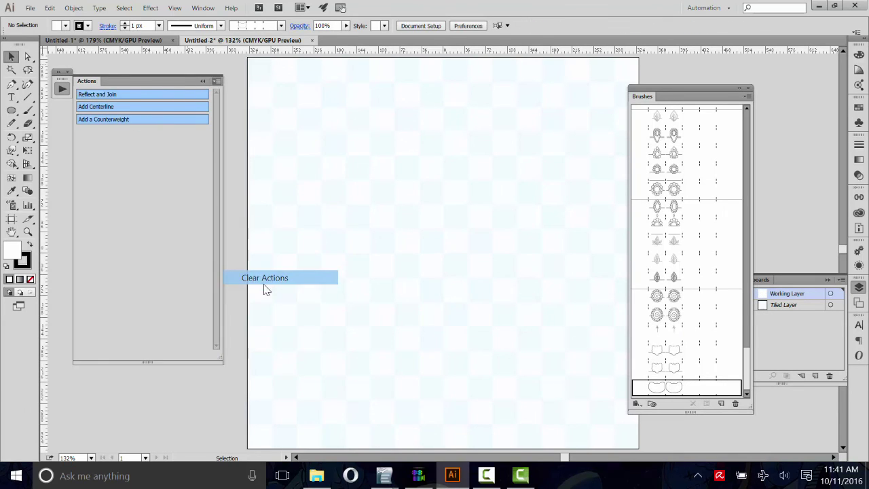
left_click(416, 254)
left_click(217, 81)
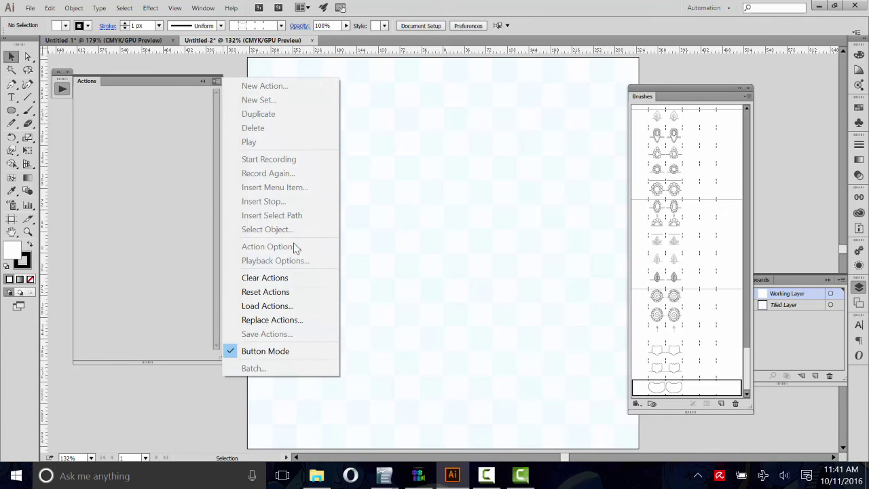
left_click(265, 306)
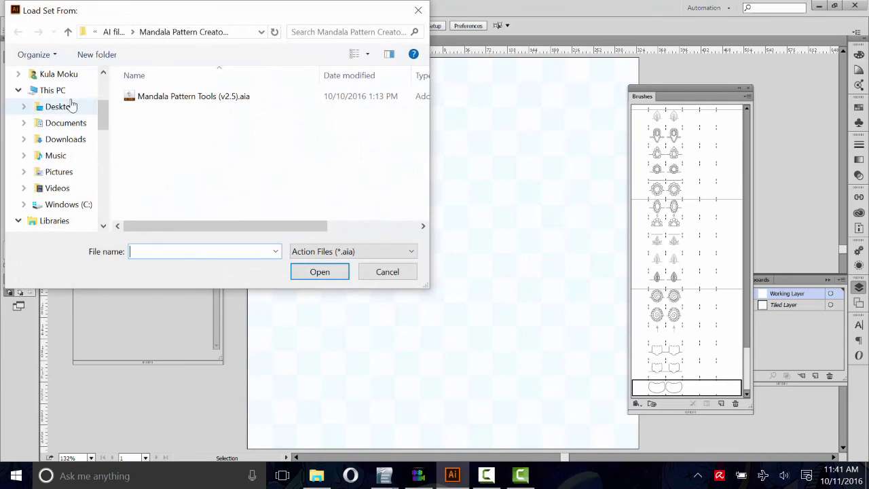
scroll(104, 118, "up", 3)
left_click(68, 113)
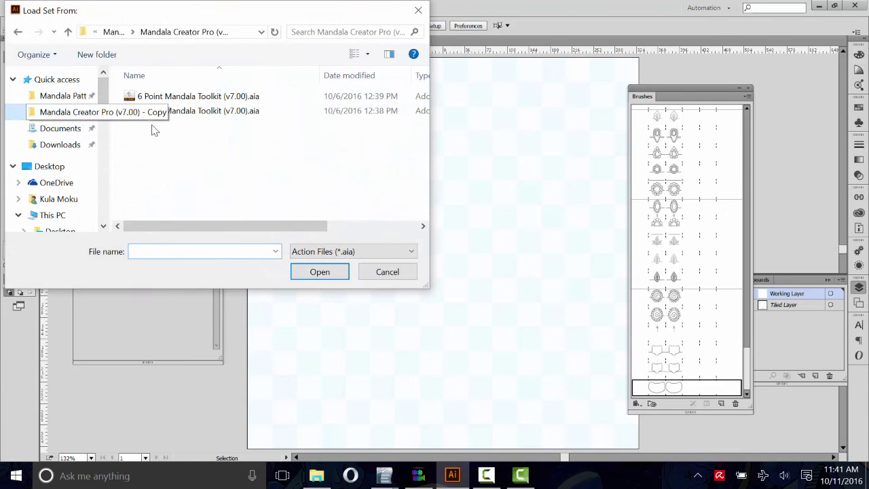
left_click(186, 112)
left_click(318, 270)
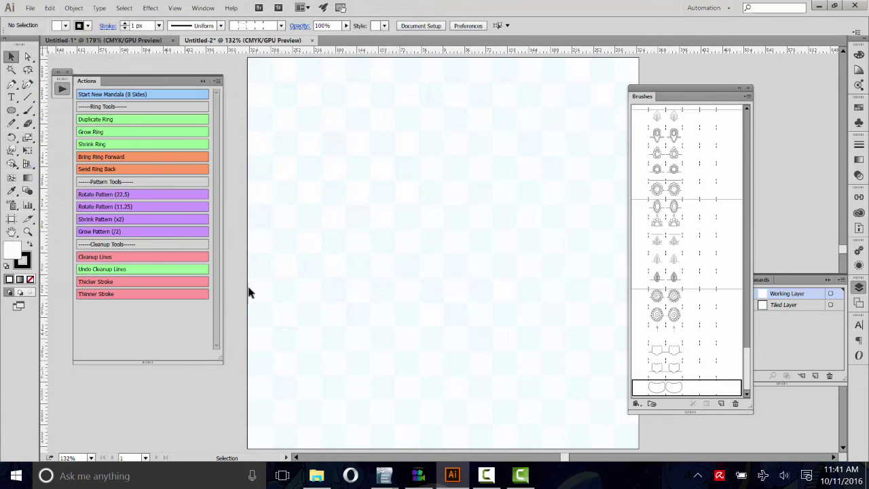
Step: Start a new 8-sided mandala ring and style it with the bean-shaped petal brush
left_click(100, 97)
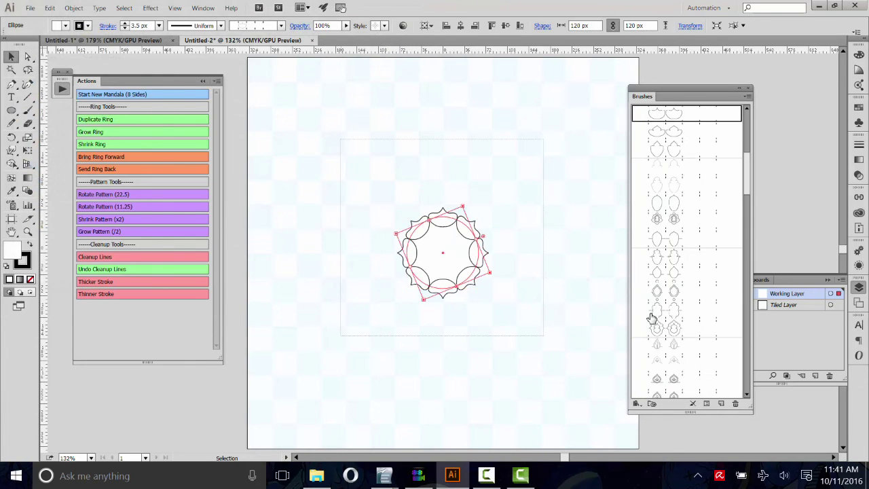
scroll(679, 340, "up", 3)
scroll(680, 342, "down", 5)
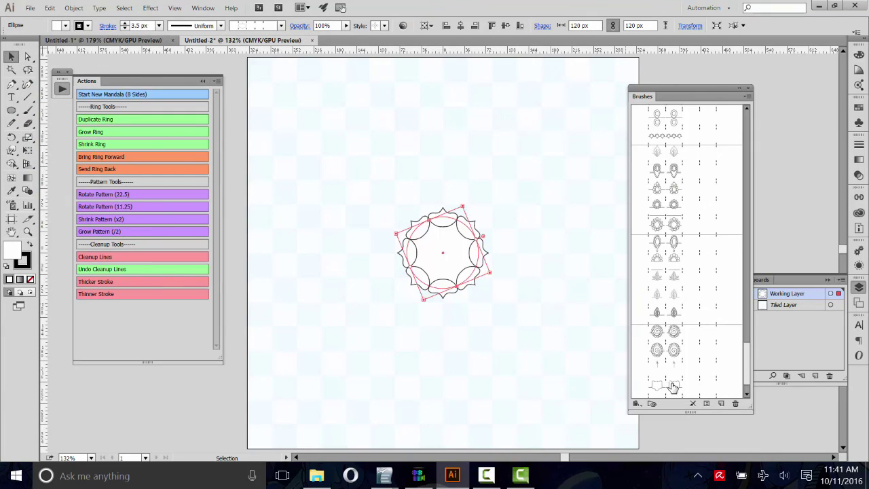
left_click(669, 387)
left_click(548, 367)
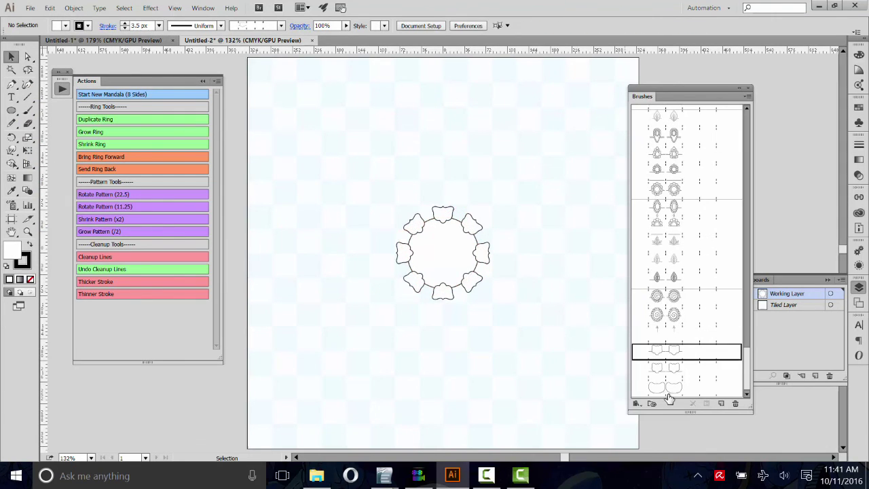
left_click_drag(521, 367, 415, 289)
left_click(669, 387)
left_click(537, 328)
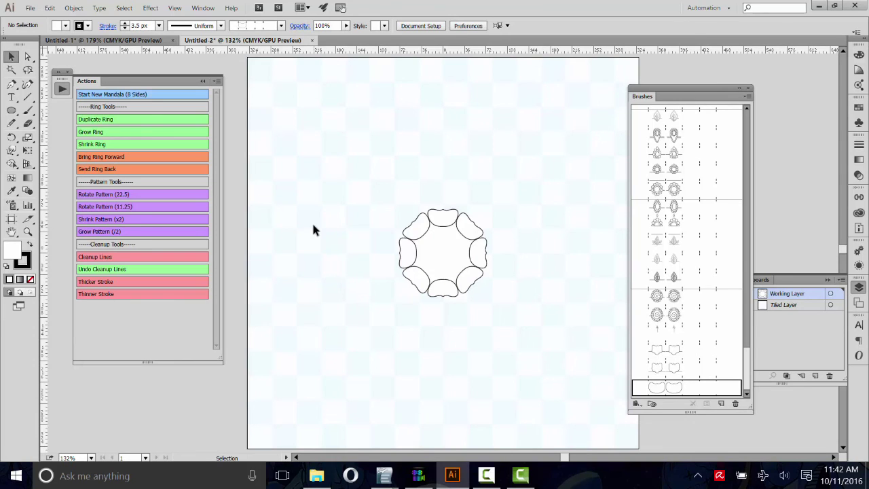
left_click(29, 8)
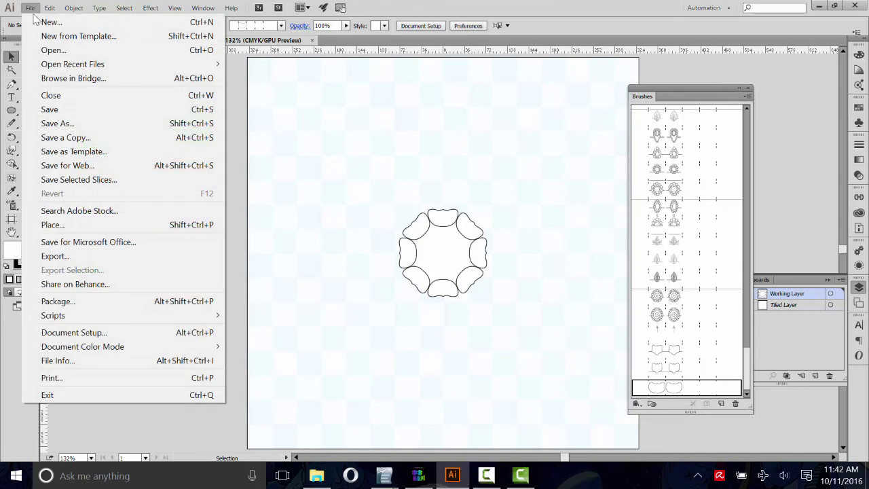
mouse_move(50, 8)
mouse_move(132, 404)
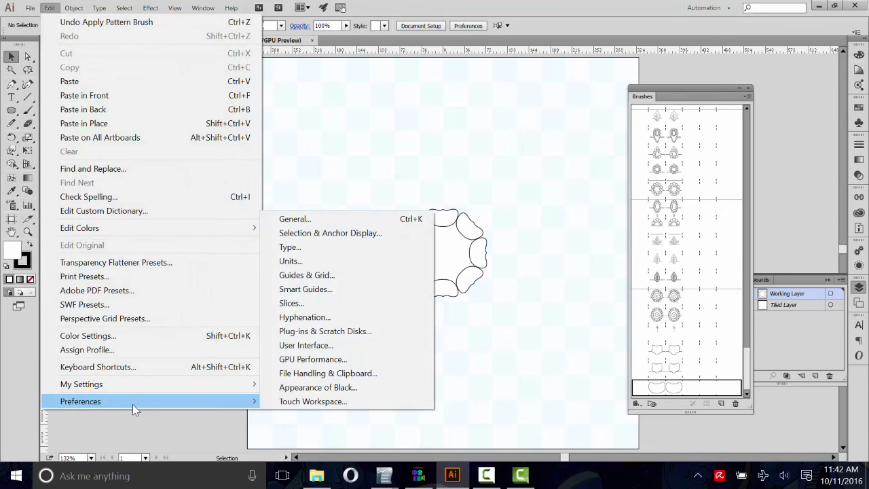
left_click(292, 219)
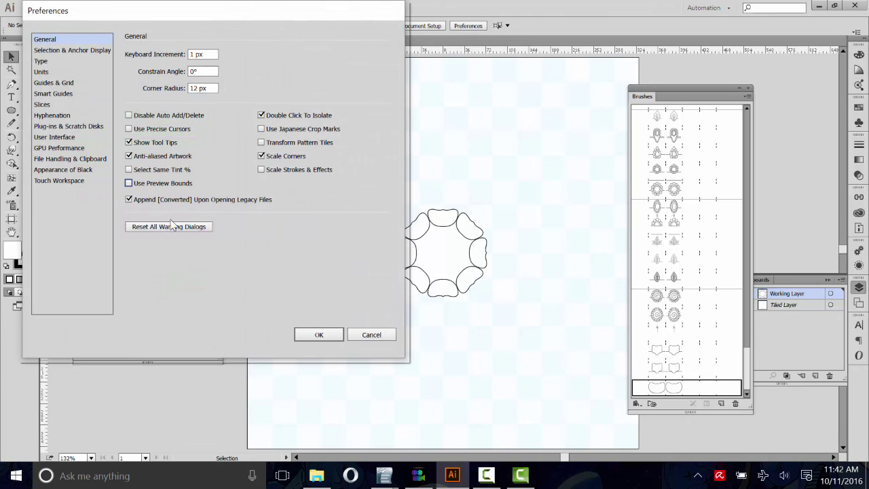
left_click(319, 336)
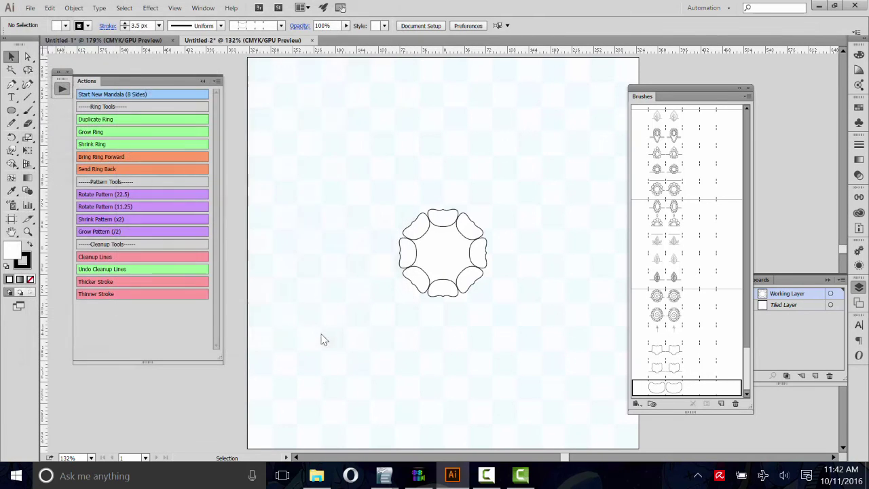